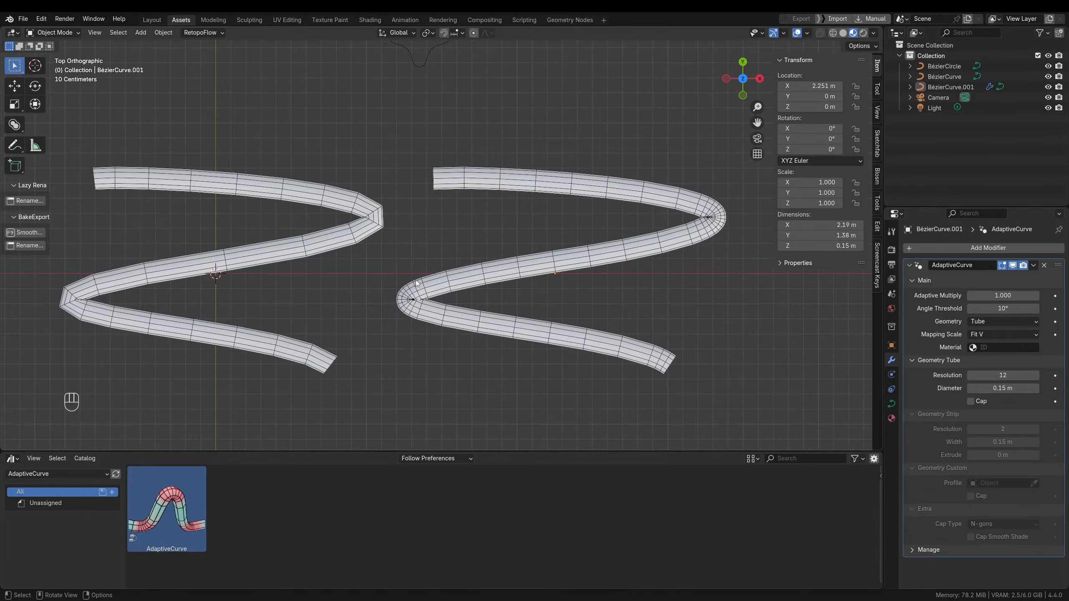
- Raise the right curve's Angle Threshold to 13.3° and, after trying a denser Adaptive Multiply of 3.580, reset the multiplier to 1
{"action": "middle_click_drag", "start_coordinate": [599, 260], "coordinate": [672, 253], "text": "ctrl"}
{"action": "mouse_move", "coordinate": [1003, 296]}
{"action": "left_mouse_down"}
{"action": "mouse_move", "coordinate": [1037, 295]}
{"action": "mouse_move", "coordinate": [999, 309]}
{"action": "mouse_move", "coordinate": [1016, 300]}
{"action": "left_mouse_up"}
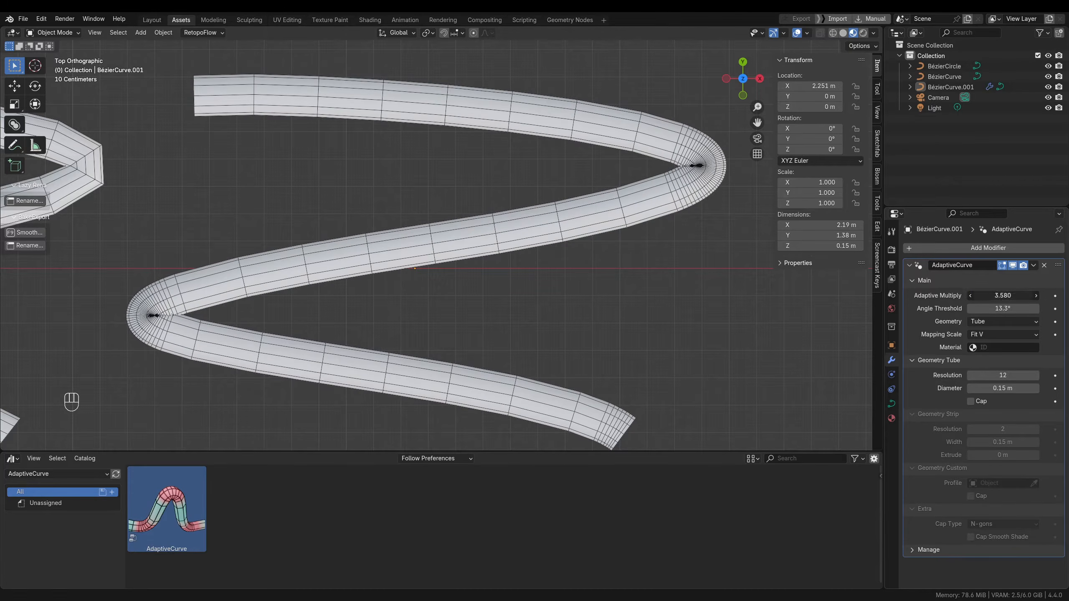
{"action": "key", "text": "Return"}
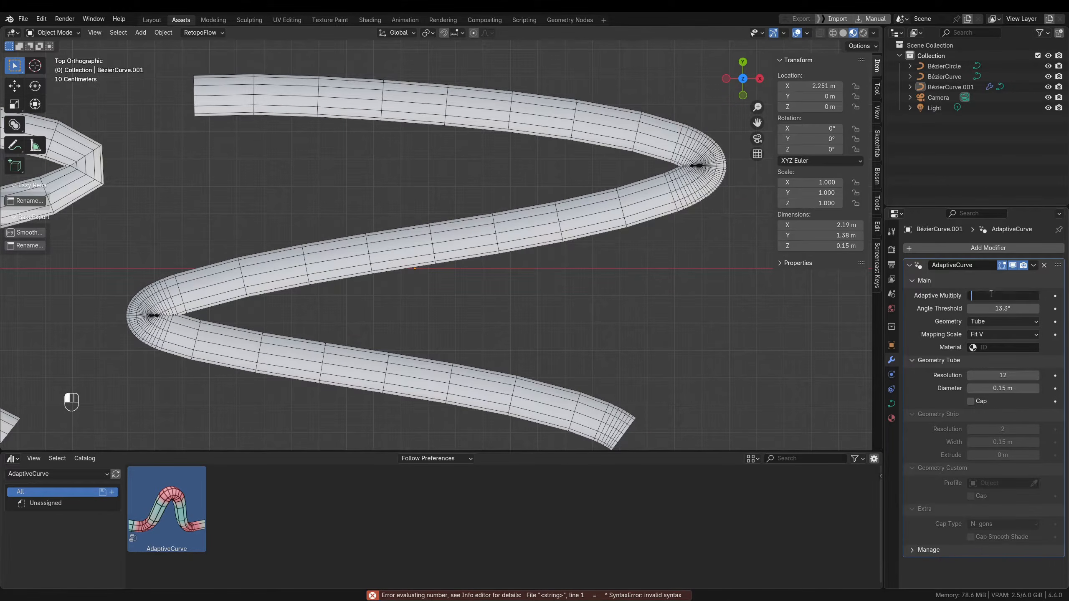
- Switch the AdaptiveCurve geometry of the right curve to Strip
{"action": "middle_click_drag", "start_coordinate": [588, 292], "coordinate": [614, 256]}
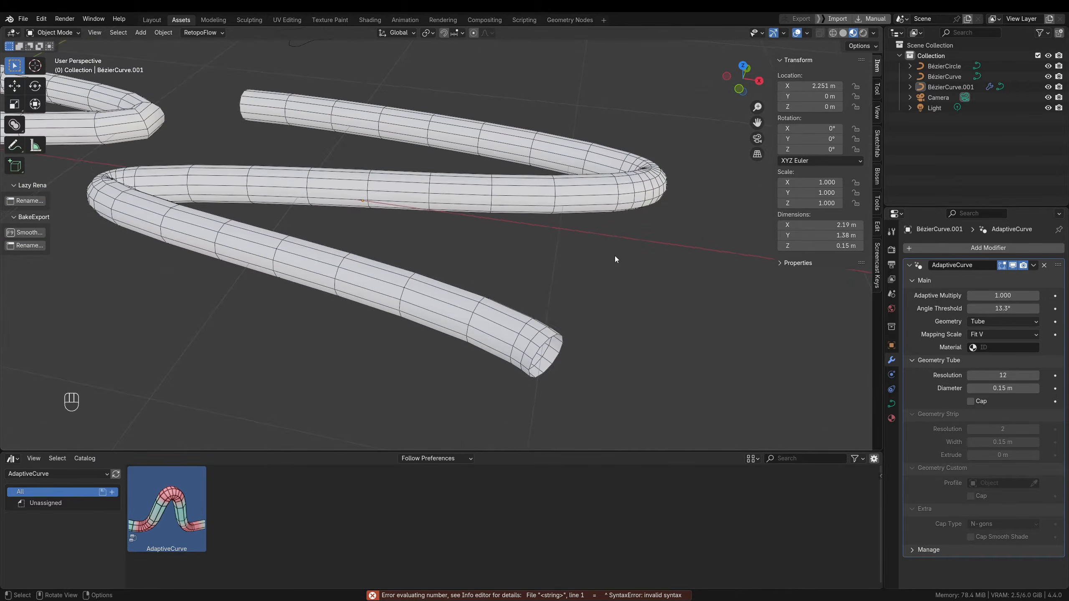
{"action": "left_click", "coordinate": [985, 324]}
{"action": "left_click", "coordinate": [987, 344]}
{"action": "middle_click_drag", "start_coordinate": [589, 332], "coordinate": [553, 314]}
- Tilt the middle control point of the strip curve by about 63.8° with the Tilt tool and return to Object Mode
{"action": "left_click", "coordinate": [506, 307]}
{"action": "key", "text": "ctrl+Tab"}
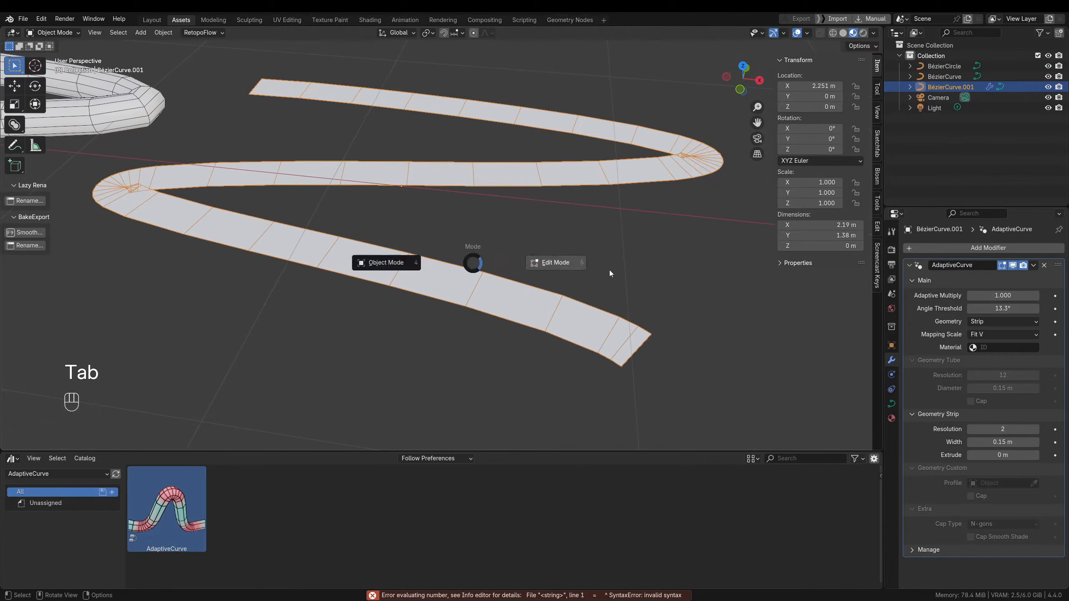
{"action": "left_click", "coordinate": [610, 273]}
{"action": "key", "text": "1"}
{"action": "left_click", "coordinate": [441, 187]}
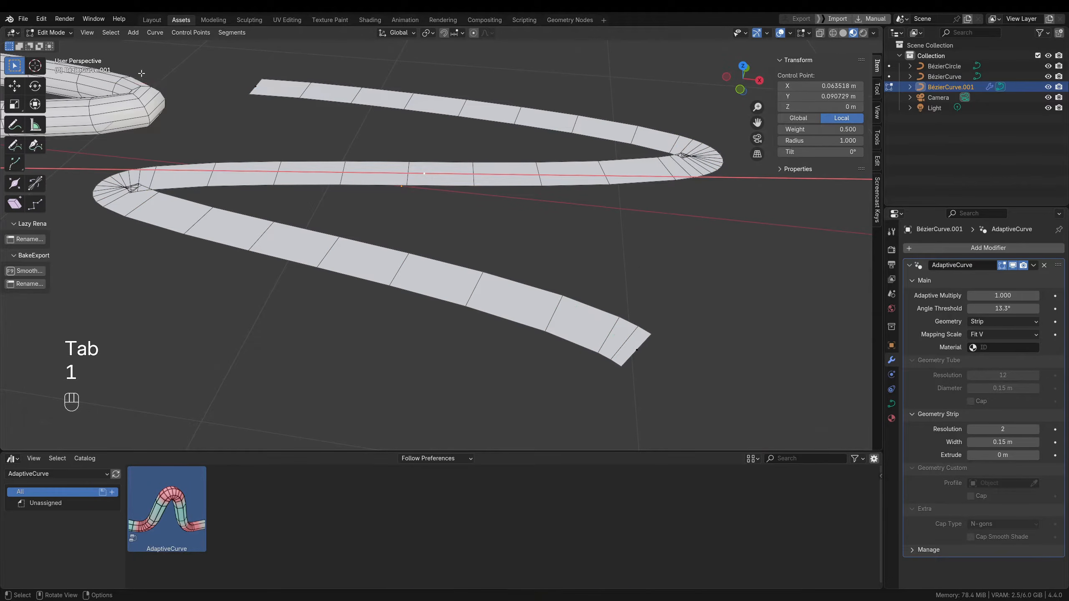
{"action": "left_click", "coordinate": [35, 184]}
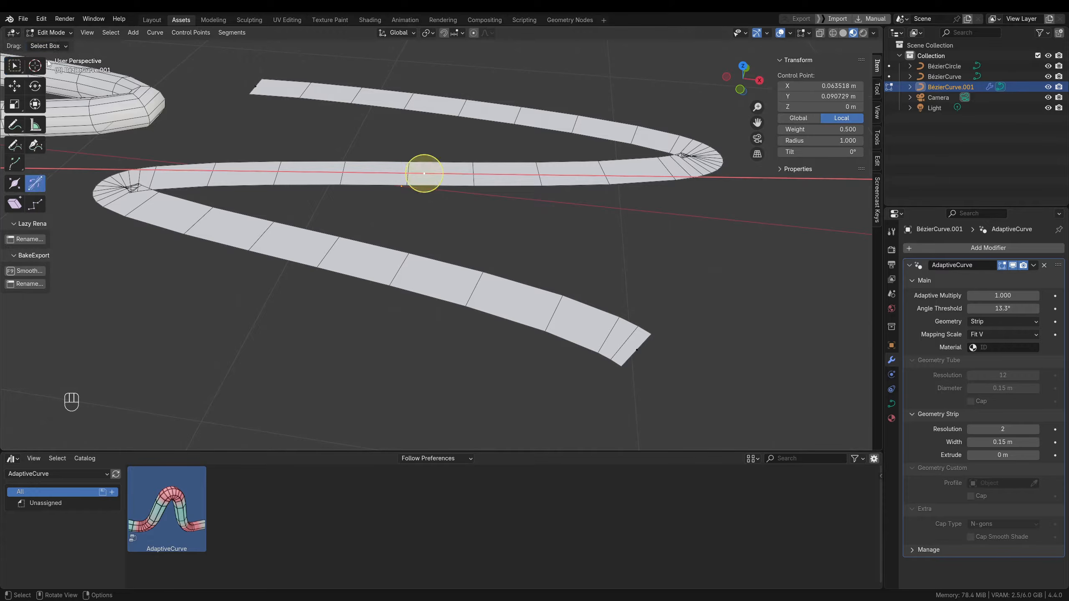
{"action": "left_click", "coordinate": [51, 47]}
{"action": "left_click", "coordinate": [48, 67]}
{"action": "left_click_drag", "start_coordinate": [449, 291], "coordinate": [345, 249]}
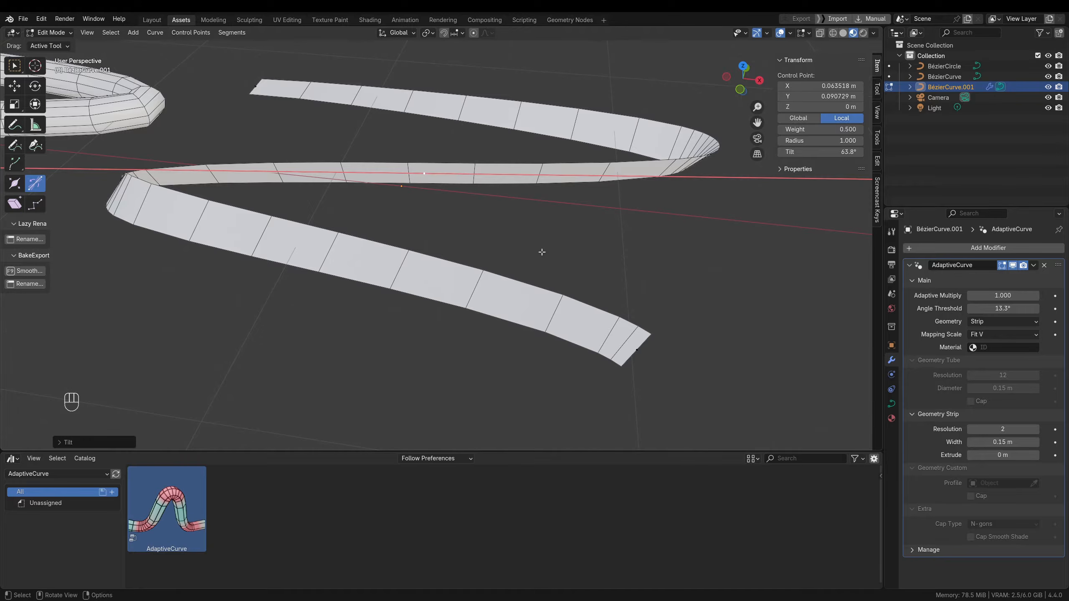
{"action": "key", "text": "alt+s"}
{"action": "right_click", "coordinate": [602, 265]}
{"action": "middle_click_drag", "start_coordinate": [617, 343], "coordinate": [595, 332], "text": "shift"}
{"action": "key", "text": "Tab"}
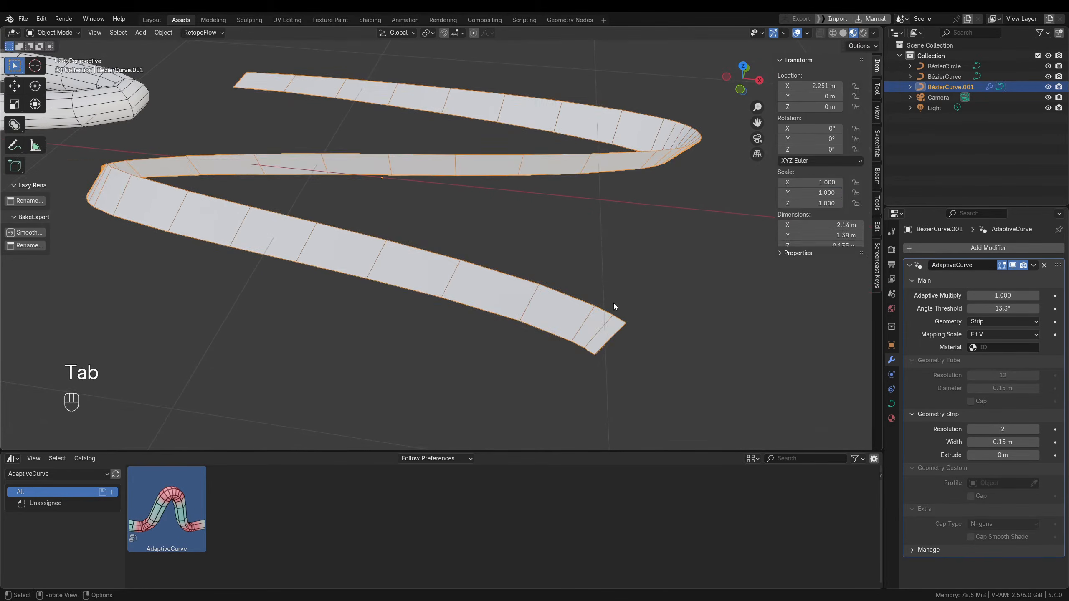
- Give the strip an Extrude of 0.053 m and a Resolution of 5
{"action": "left_click", "coordinate": [721, 331]}
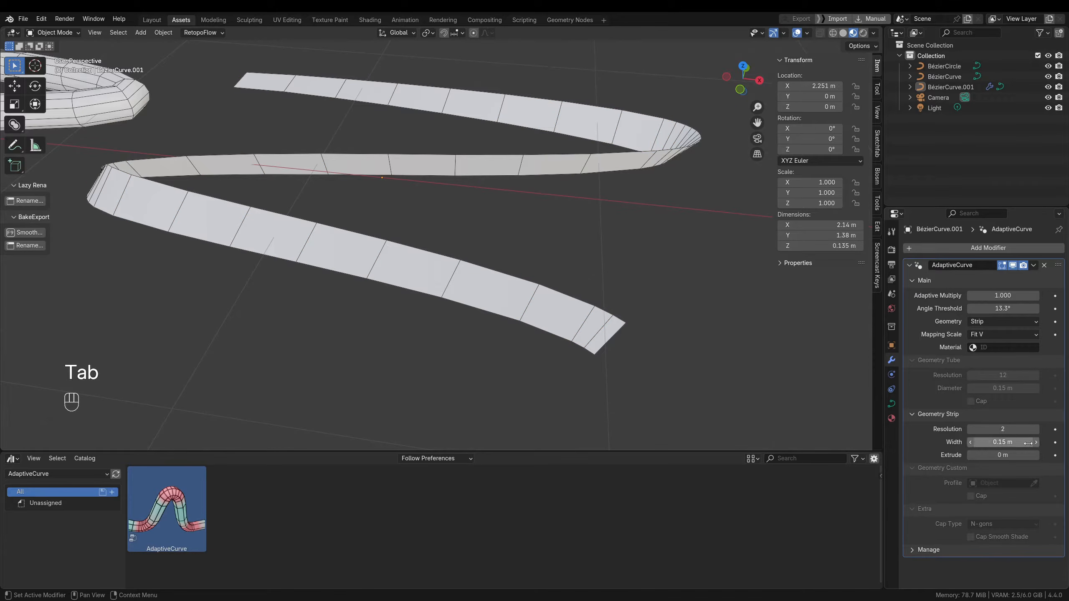
{"action": "mouse_move", "coordinate": [1037, 454]}
{"action": "left_mouse_down", "text": "shift"}
{"action": "mouse_move", "coordinate": [1057, 455]}
{"action": "mouse_move", "coordinate": [1021, 448]}
{"action": "left_mouse_up", "text": "shift"}
{"action": "left_click", "coordinate": [1035, 429]}
{"action": "left_click", "coordinate": [1035, 429]}
{"action": "left_click", "coordinate": [1035, 429]}
{"action": "middle_click_drag", "start_coordinate": [526, 283], "coordinate": [576, 306], "text": "shift"}
- Set the curve's geometry back to Tube and change the viewport shading to Solid
{"action": "left_click", "coordinate": [1006, 322]}
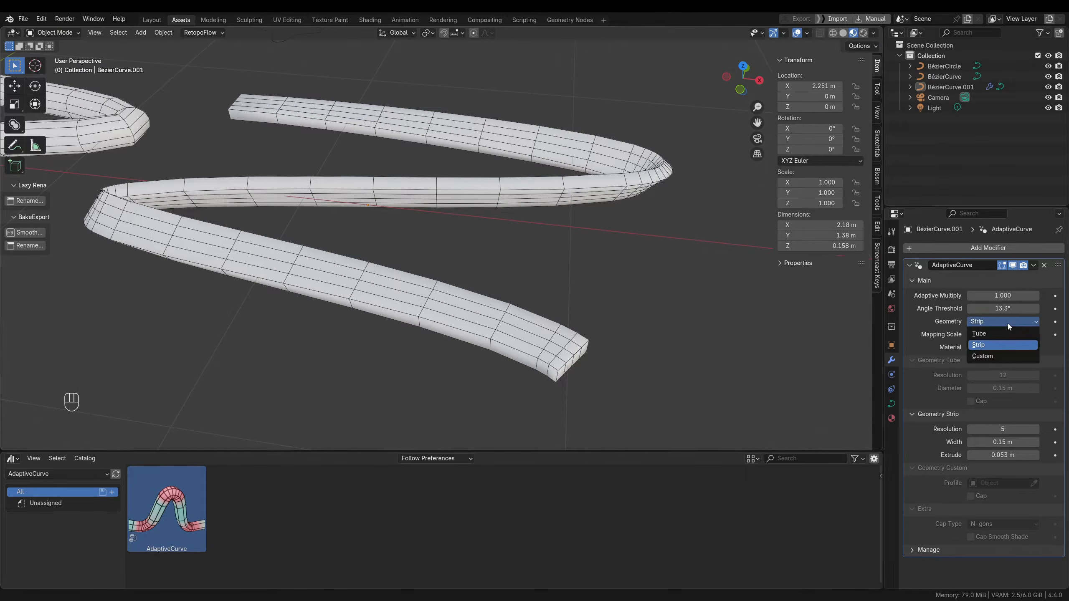
{"action": "left_click", "coordinate": [991, 339]}
{"action": "mouse_move", "coordinate": [628, 323]}
{"action": "middle_mouse_down", "text": "ctrl"}
{"action": "mouse_move", "coordinate": [591, 359]}
{"action": "mouse_move", "coordinate": [589, 328]}
{"action": "middle_mouse_up", "text": "ctrl"}
{"action": "key", "text": "z"}
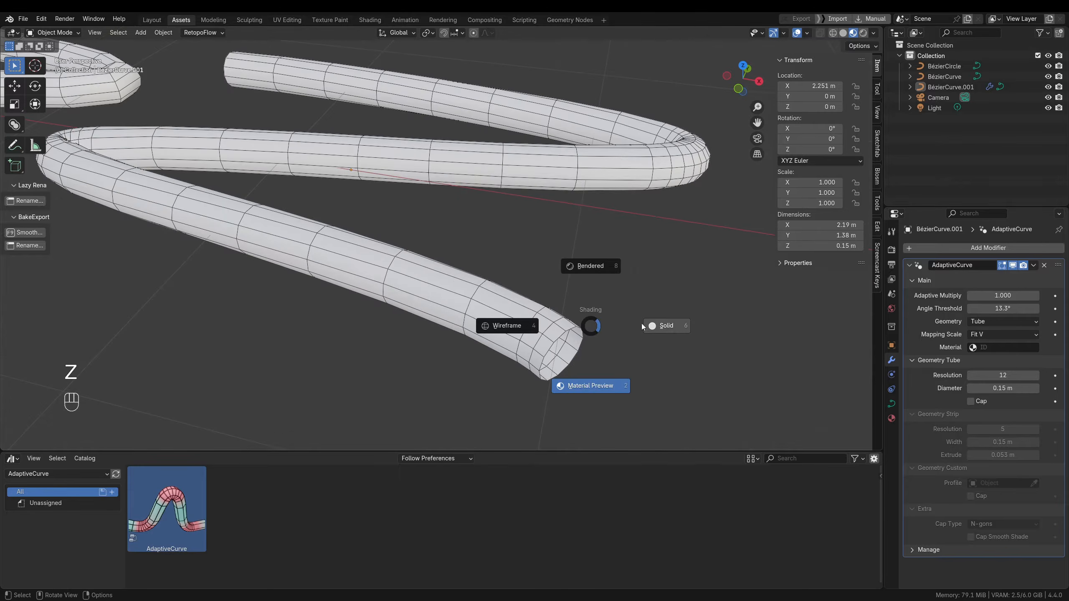
{"action": "left_click", "coordinate": [641, 323]}
{"action": "middle_click_drag", "start_coordinate": [573, 378], "coordinate": [609, 342], "text": "ctrl"}
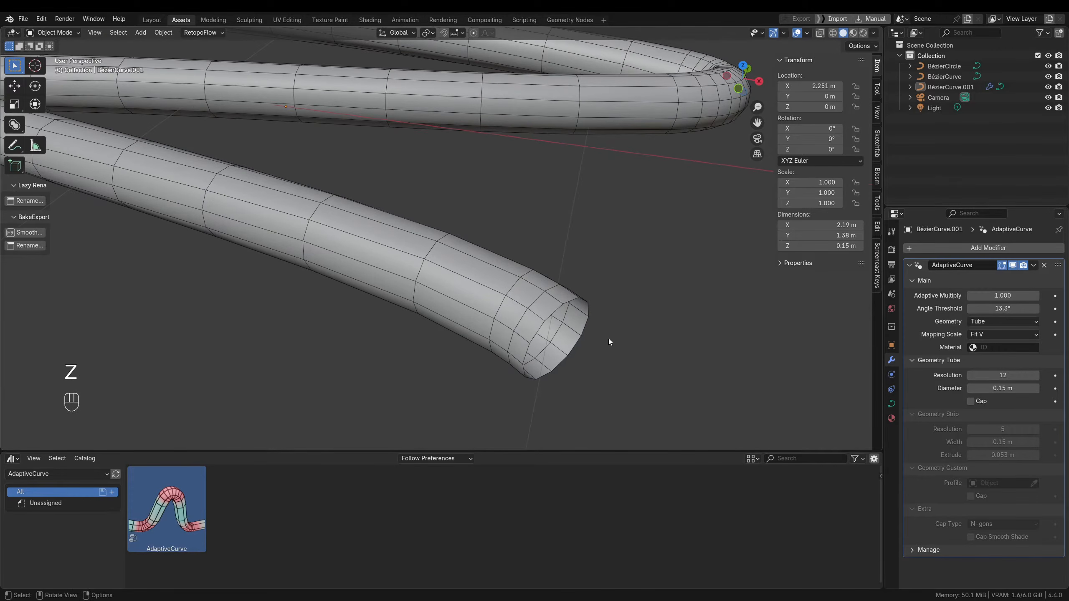
- Enable Cap for the tube ends and toggle Cap Smooth Shade on and off
{"action": "left_click", "coordinate": [971, 402]}
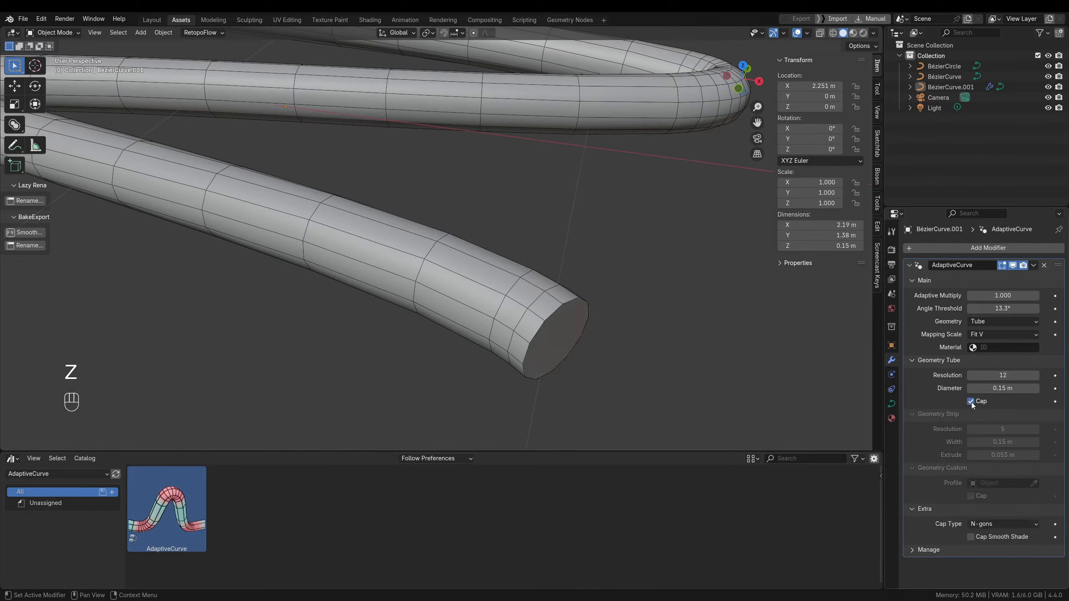
{"action": "left_click", "coordinate": [973, 538]}
{"action": "left_click", "coordinate": [973, 537]}
- Try the Tris cap type on the tube, and set Cap Type to Fan
{"action": "left_click", "coordinate": [1008, 525]}
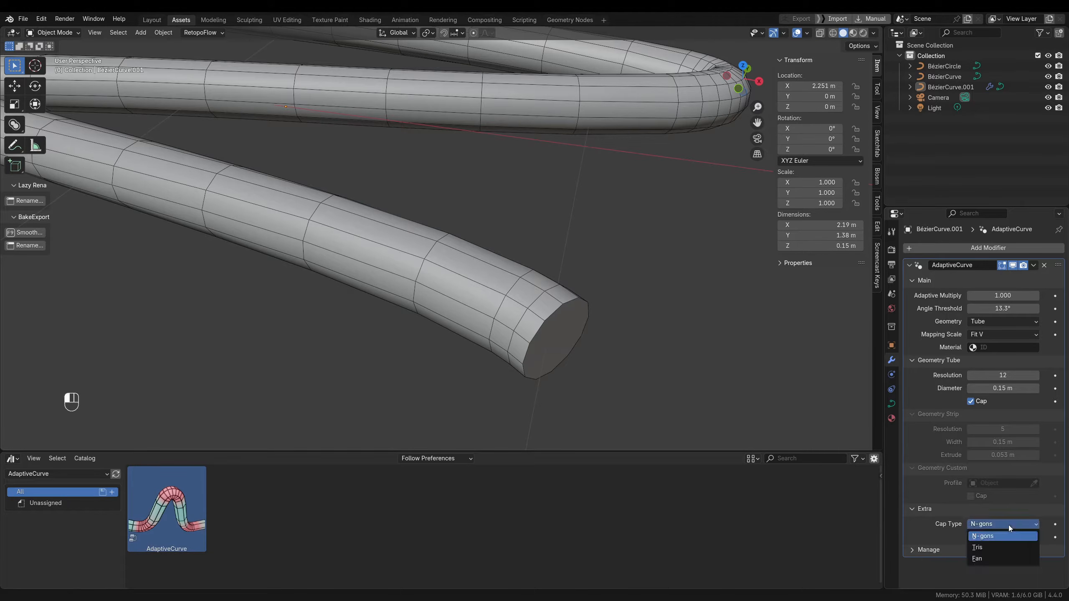
{"action": "left_click", "coordinate": [992, 547]}
{"action": "left_click", "coordinate": [1001, 521]}
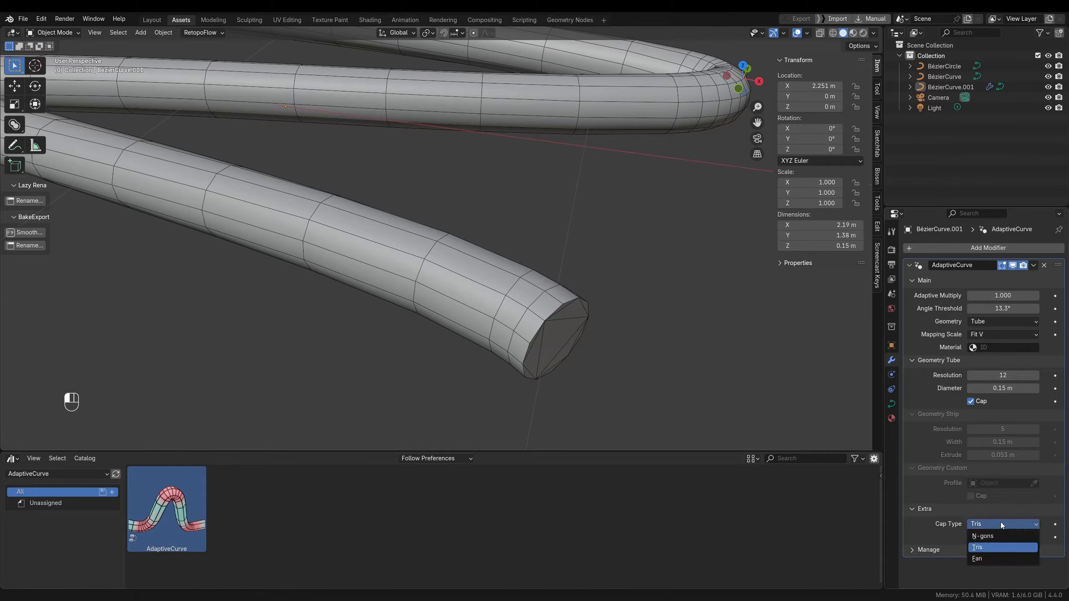
{"action": "left_click", "coordinate": [994, 558]}
{"action": "middle_click_drag", "start_coordinate": [694, 400], "coordinate": [658, 337]}
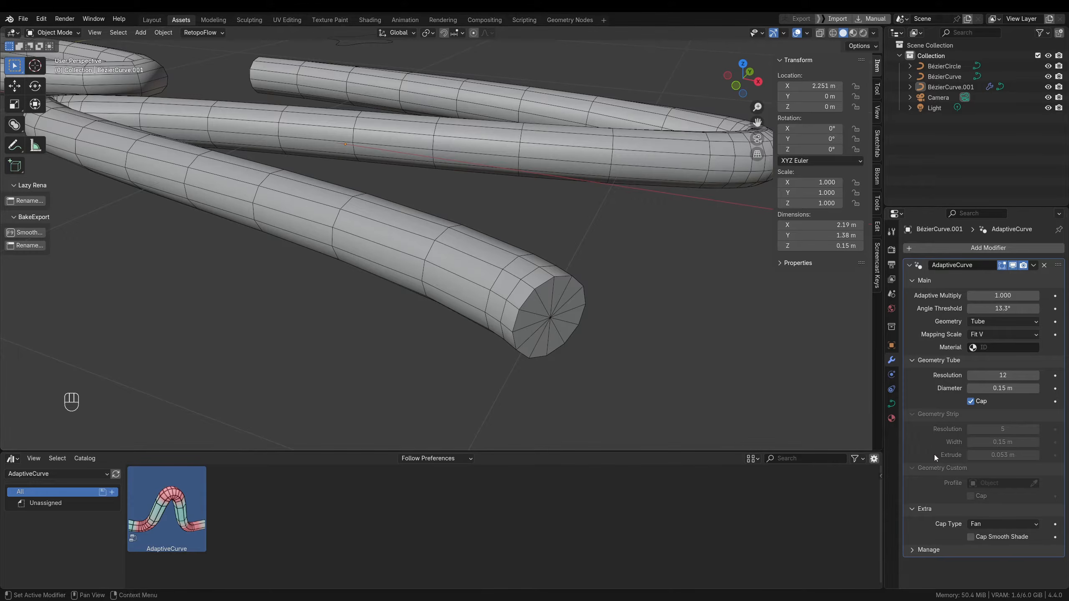
- Change the curve's geometry to Custom and pick the star-shaped BézierCircle as its profile
{"action": "middle_click_drag", "start_coordinate": [626, 294], "coordinate": [629, 368]}
{"action": "left_click", "coordinate": [1005, 321]}
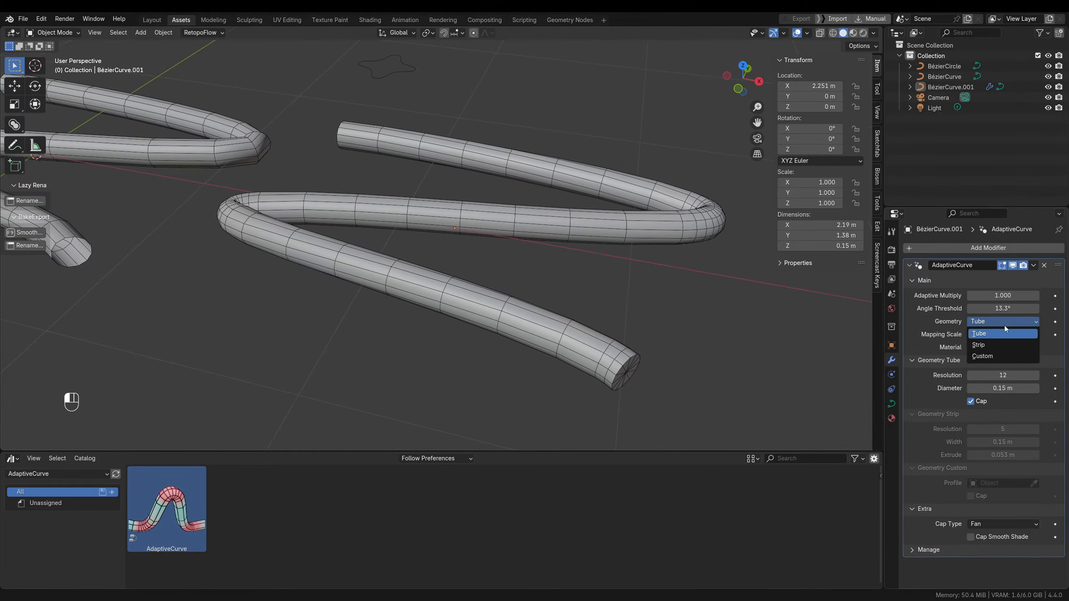
{"action": "left_click", "coordinate": [992, 352]}
{"action": "middle_click_drag", "start_coordinate": [455, 295], "coordinate": [561, 352], "text": "shift"}
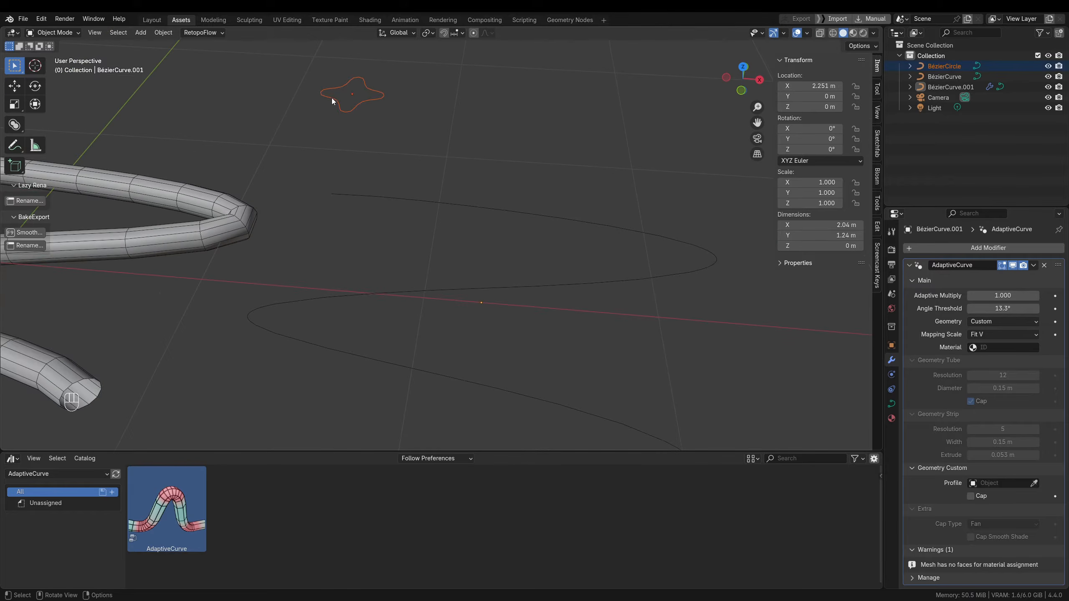
{"action": "left_click", "coordinate": [579, 228]}
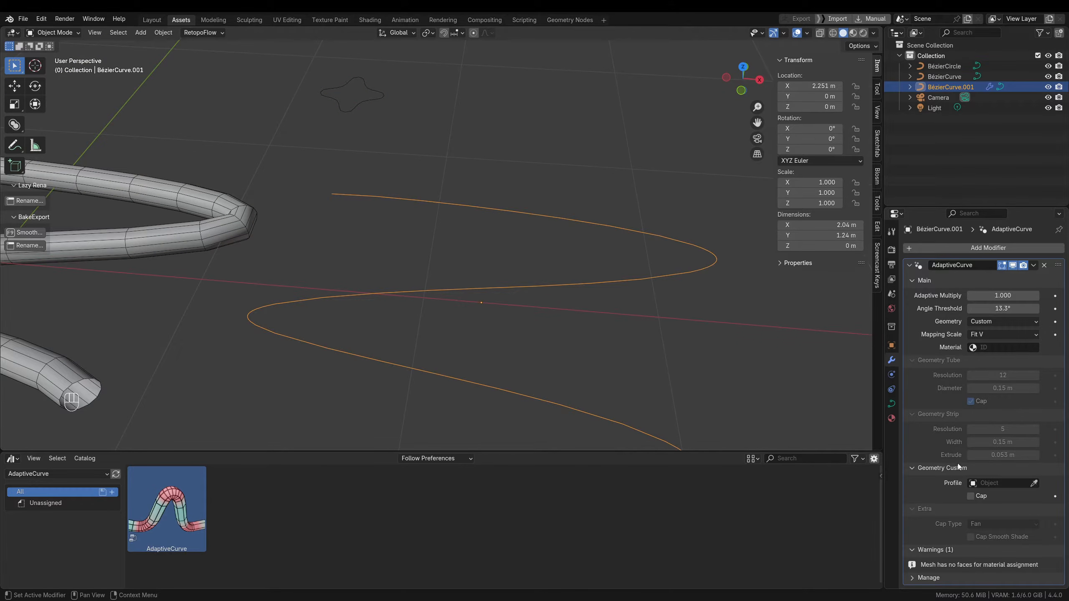
{"action": "left_click", "coordinate": [383, 95]}
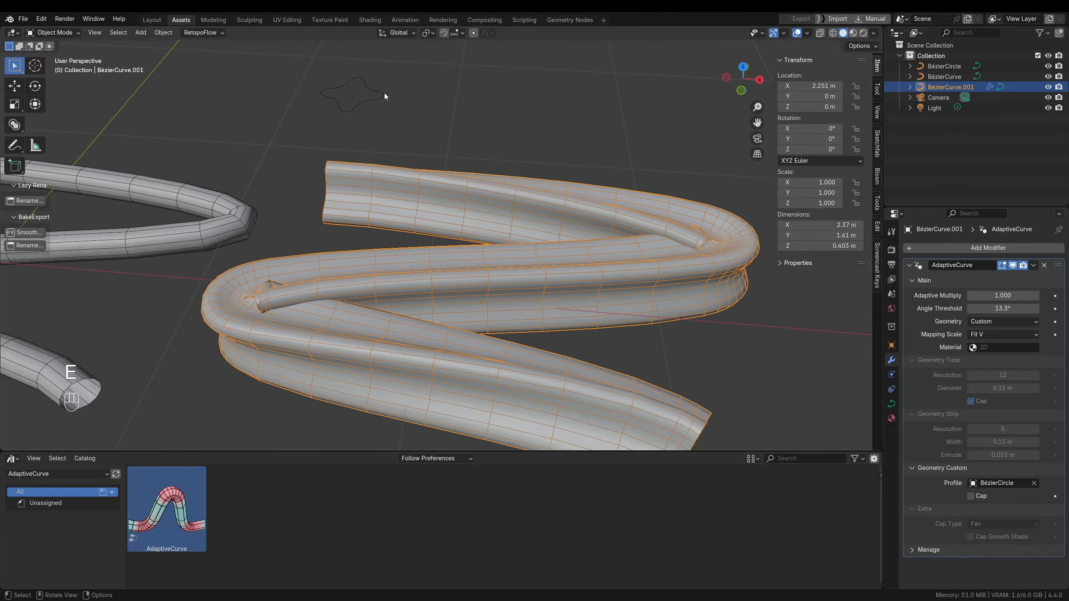
- Enable Cap for the custom profile geometry and toggle Cap Smooth Shade on and off
{"action": "middle_click_drag", "start_coordinate": [483, 200], "coordinate": [632, 324]}
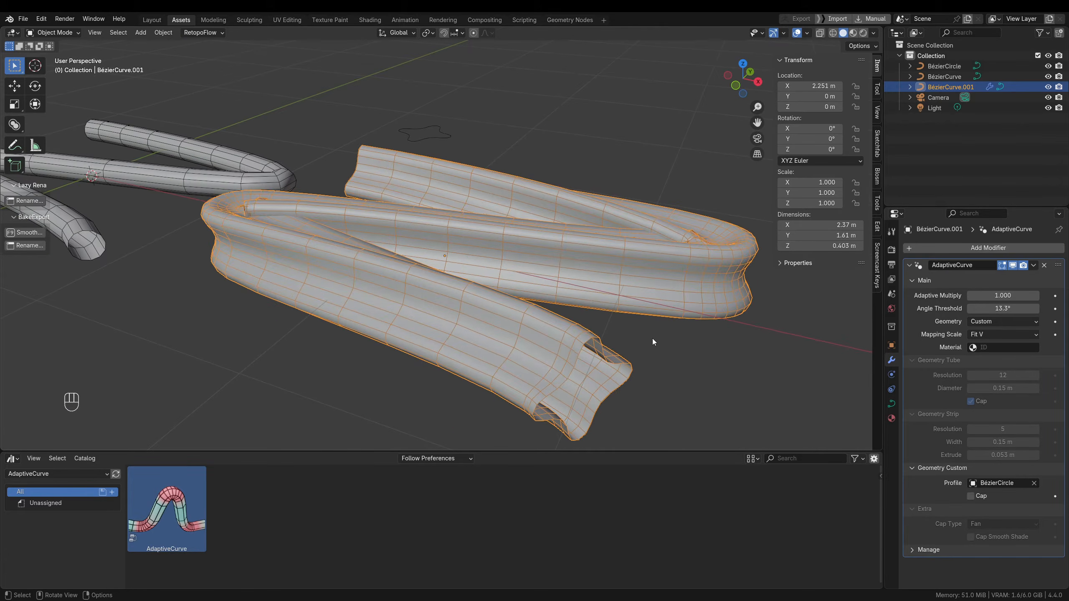
{"action": "left_click", "coordinate": [689, 365]}
{"action": "left_click", "coordinate": [972, 497]}
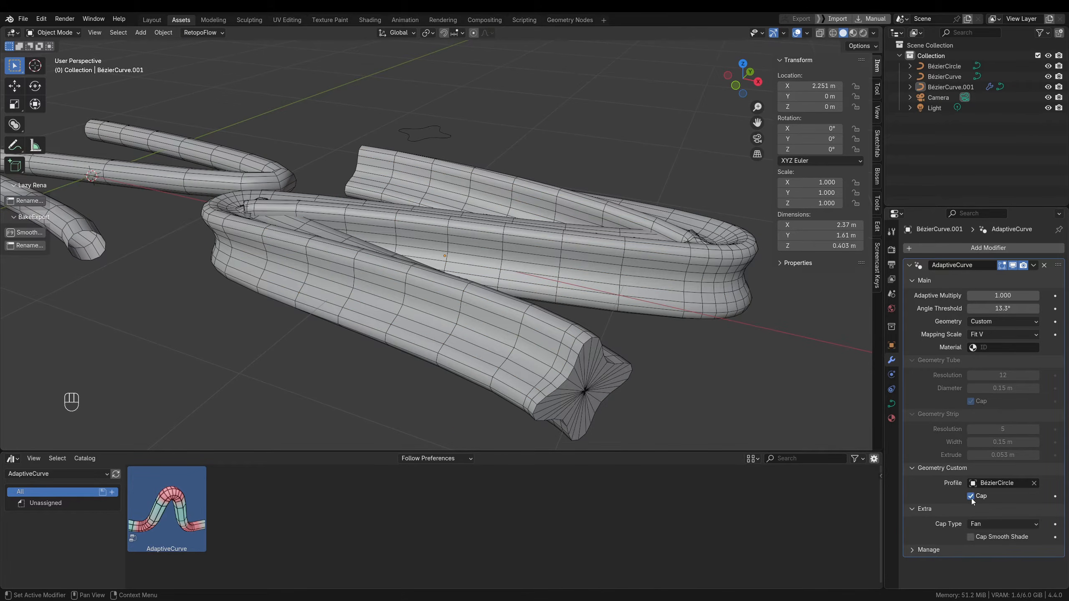
{"action": "left_click", "coordinate": [971, 538]}
{"action": "left_click", "coordinate": [971, 538]}
- Try the Tris cap type on the custom-profile sweep, and set Cap Type to N-gons
{"action": "left_click", "coordinate": [982, 524]}
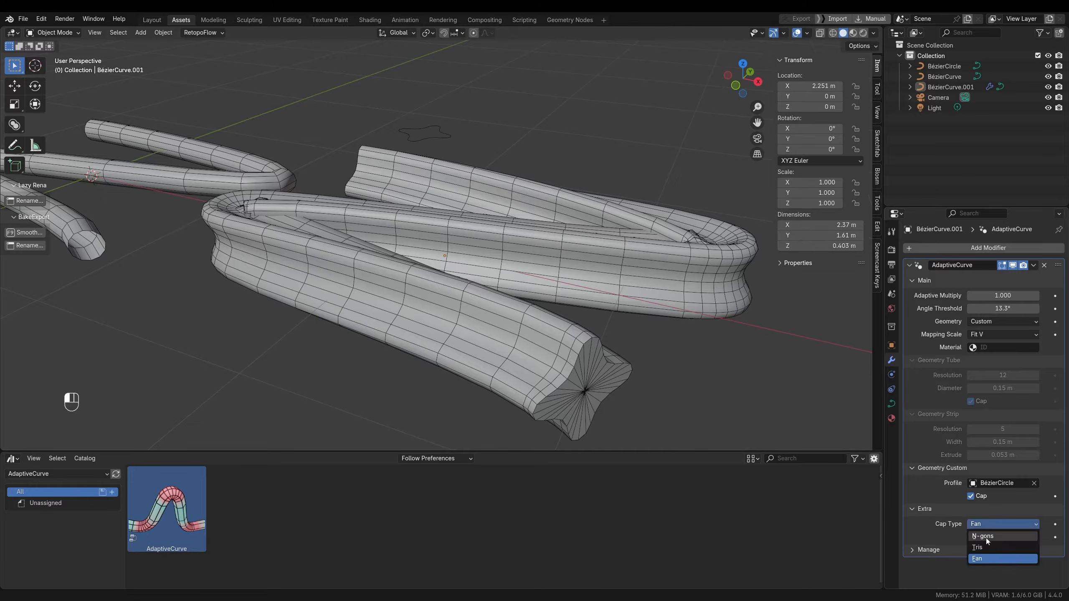
{"action": "left_click", "coordinate": [985, 547]}
{"action": "left_click", "coordinate": [986, 527]}
{"action": "left_click", "coordinate": [982, 536]}
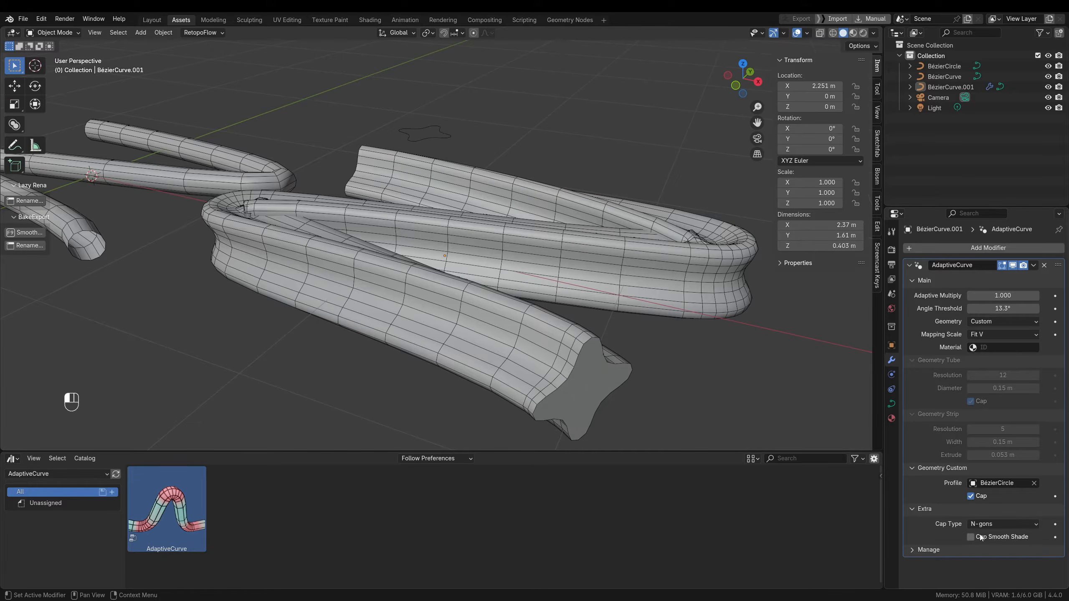
- Snap the 3D cursor to the star-shaped BézierCircle and add a mesh plane there
{"action": "middle_click_drag", "start_coordinate": [516, 329], "coordinate": [552, 343]}
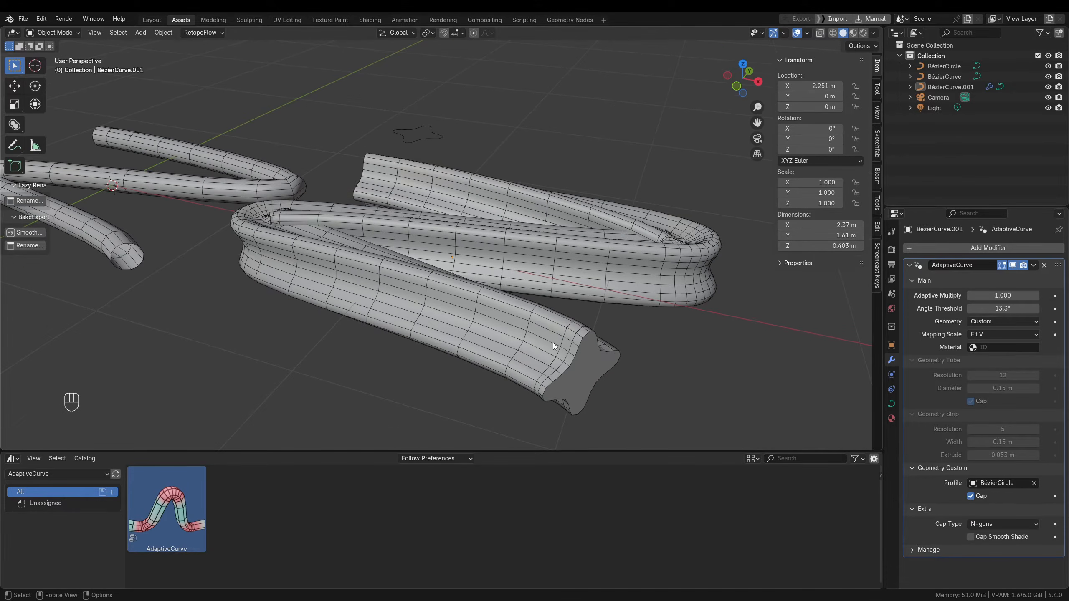
{"action": "left_click", "coordinate": [553, 343], "text": "shift"}
{"action": "left_click", "coordinate": [456, 152]}
{"action": "key", "text": "shift+s"}
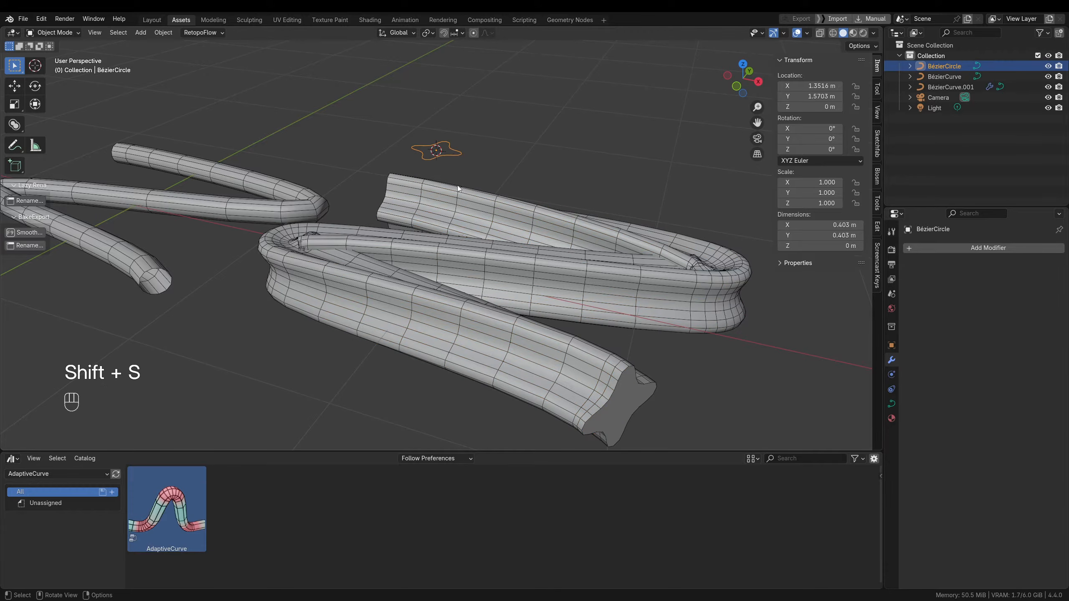
{"action": "key", "text": "shift+a"}
{"action": "mouse_move", "coordinate": [479, 188]}
{"action": "left_click", "coordinate": [524, 186]}
- Scale the plane's mesh down to roughly the star profile's size and move the plane along X beside it
{"action": "key", "text": "Tab"}
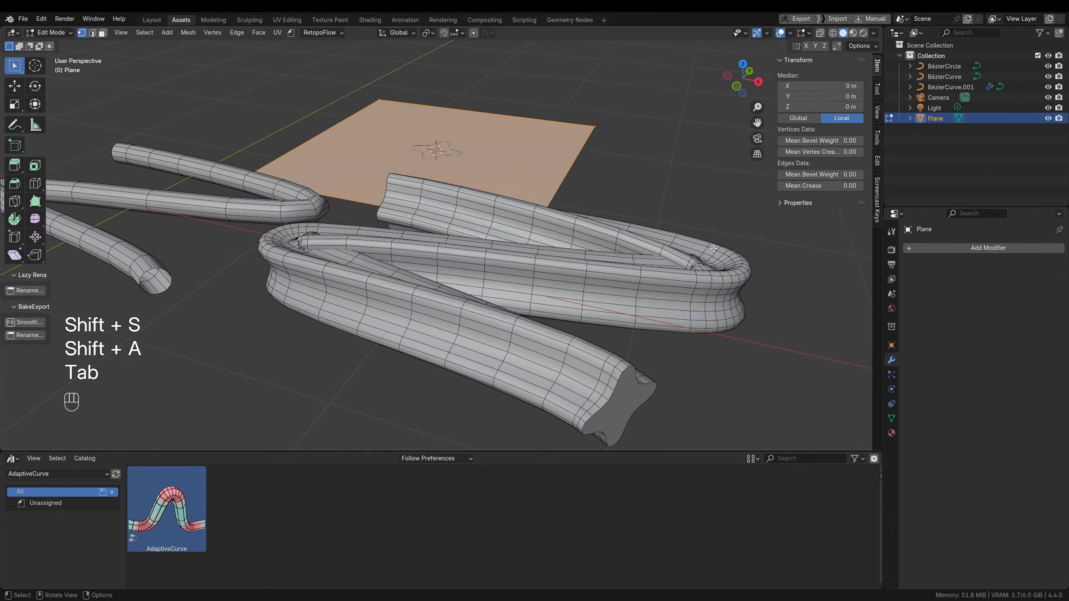
{"action": "key", "text": "s"}
{"action": "left_click", "coordinate": [480, 170]}
{"action": "key", "text": "Tab"}
{"action": "key", "text": "g"}
{"action": "key", "text": "x"}
{"action": "left_click", "coordinate": [469, 197]}
- Replace the custom profile of the right curve with the Plane object
{"action": "left_click", "coordinate": [650, 281]}
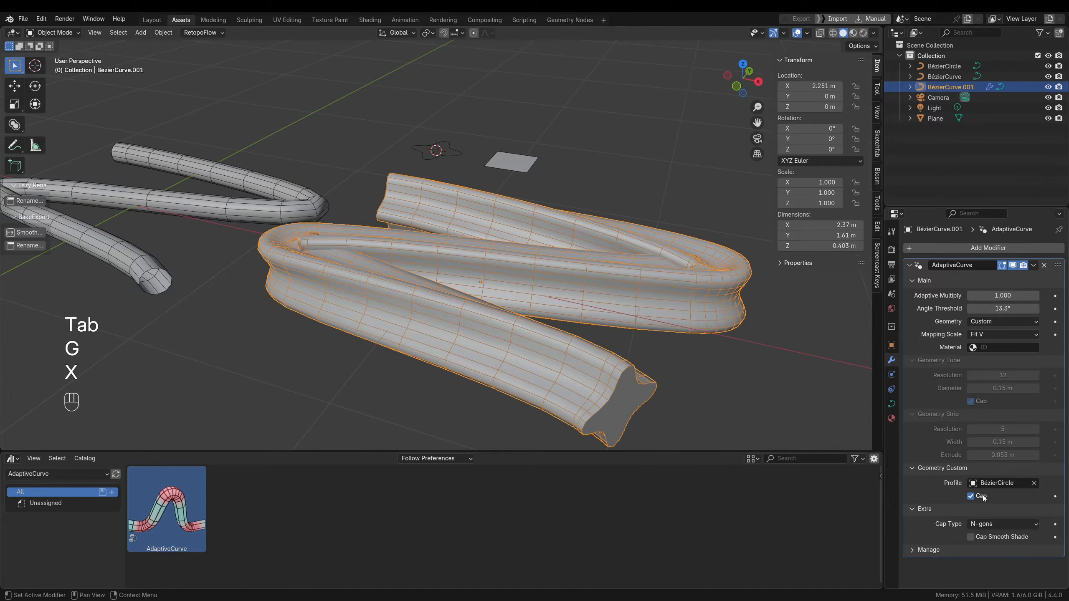
{"action": "key", "text": "e"}
{"action": "left_click", "coordinate": [512, 147]}
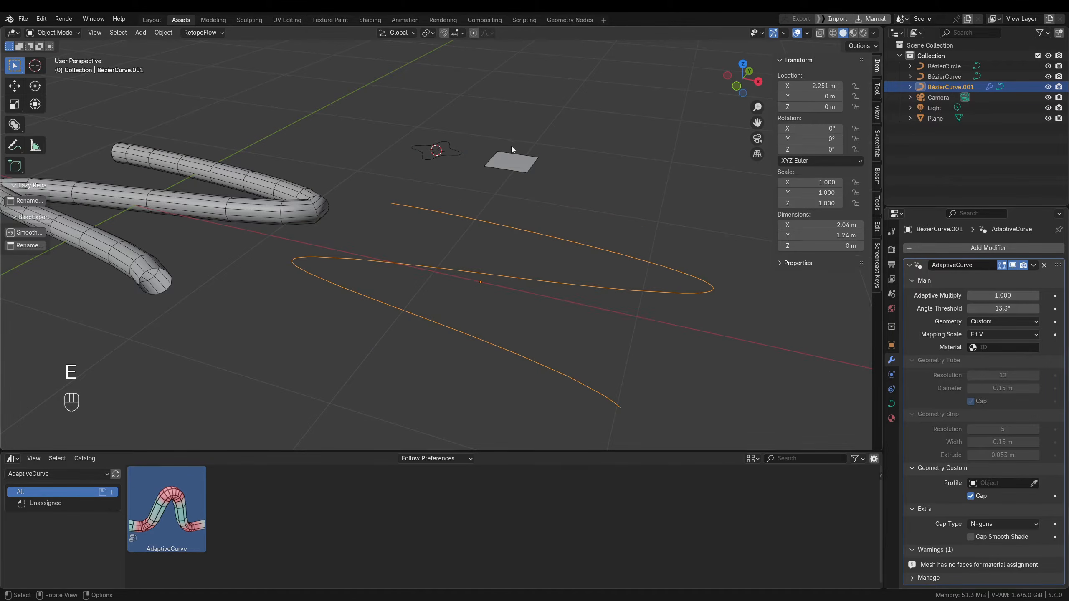
{"action": "left_click", "coordinate": [528, 167]}
{"action": "middle_click_drag", "start_coordinate": [590, 372], "coordinate": [600, 349]}
{"action": "mouse_move", "coordinate": [606, 364]}
{"action": "middle_mouse_down", "text": "shift"}
{"action": "mouse_move", "coordinate": [598, 352]}
{"action": "mouse_move", "coordinate": [610, 373]}
{"action": "middle_mouse_up", "text": "shift"}
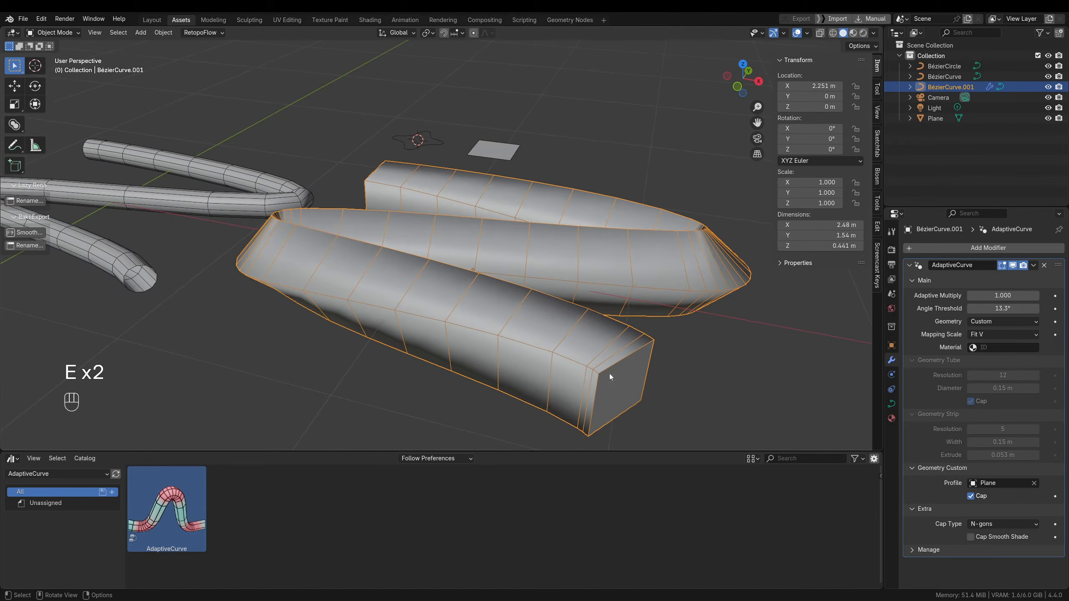
- Subdivide the whole profile plane once in Edit Mode
{"action": "left_click", "coordinate": [507, 156]}
{"action": "key", "text": "Tab"}
{"action": "key", "text": "a"}
{"action": "right_click", "coordinate": [622, 172]}
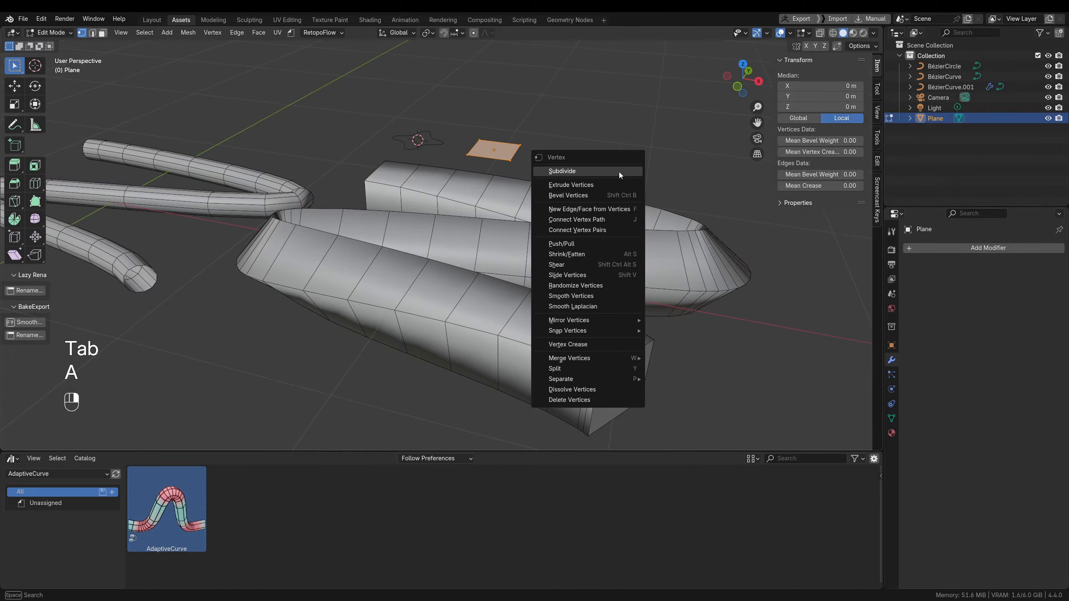
{"action": "left_click", "coordinate": [620, 172]}
{"action": "middle_click_drag", "start_coordinate": [509, 157], "coordinate": [500, 153]}
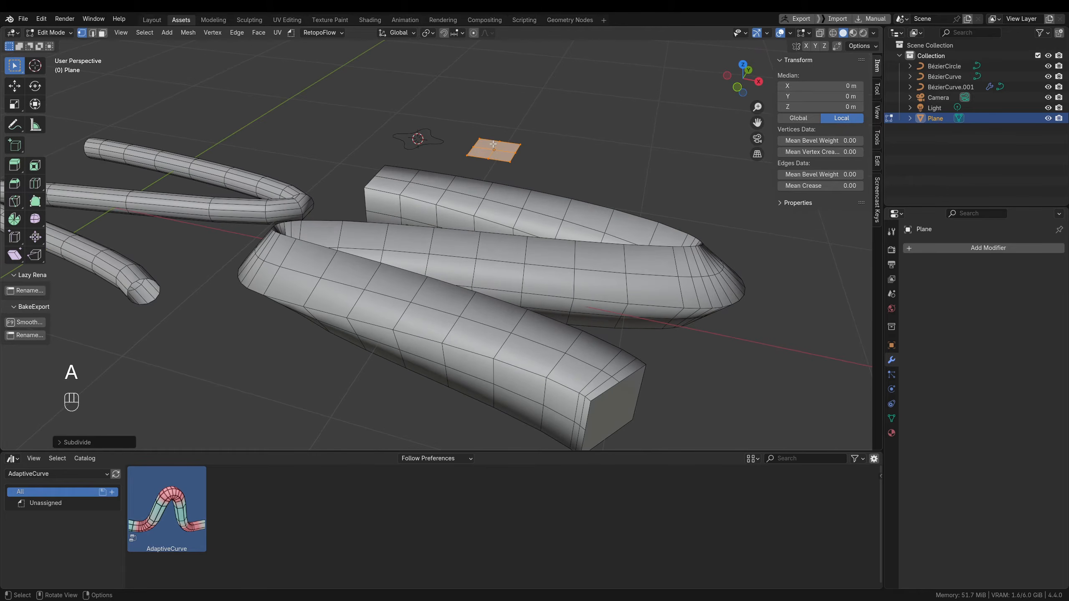
- Scale the plane's four corner vertices inward to roughly a third, forming a four-pointed star profile
{"action": "left_click", "coordinate": [480, 138]}
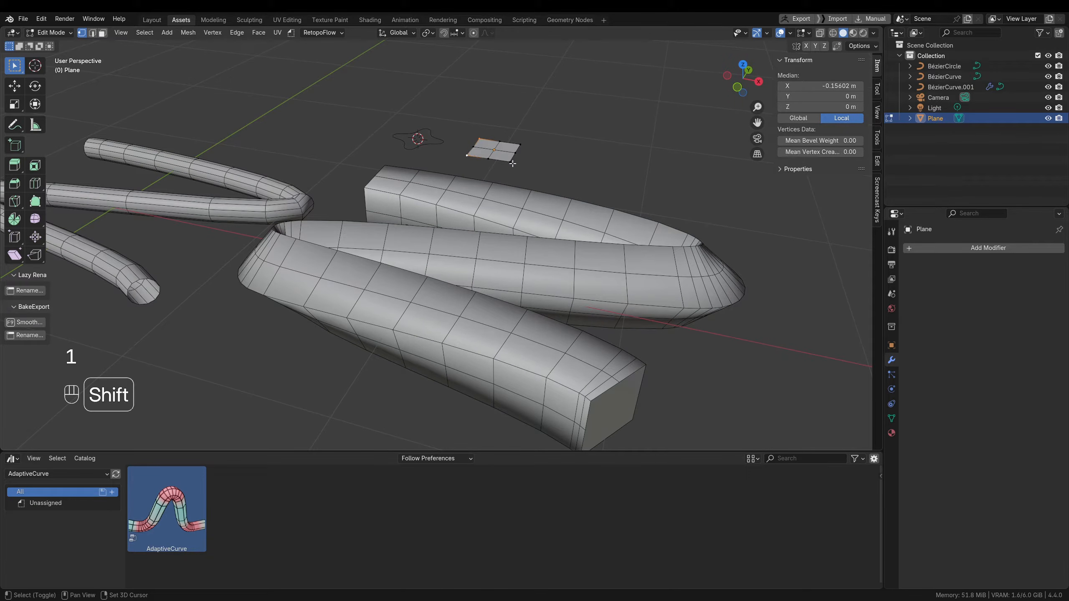
{"action": "left_click", "coordinate": [520, 147], "text": "shift"}
{"action": "key", "text": "s"}
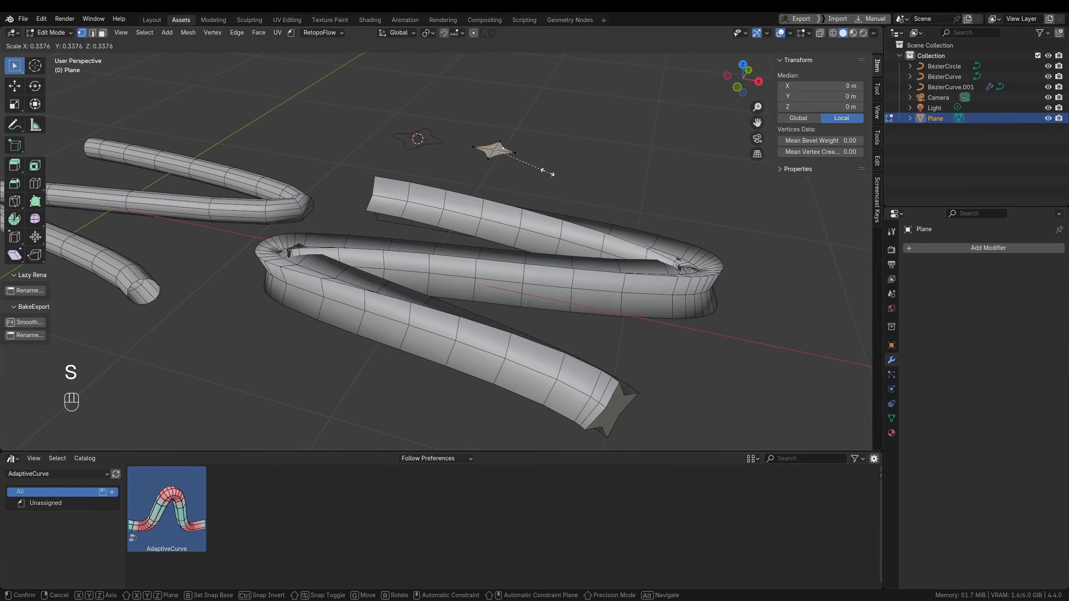
{"action": "left_click", "coordinate": [541, 169]}
- Bevel the plane profile's two central edges along X with 11 segments and an offset of about 0.025 m
{"action": "scroll", "coordinate": [495, 152], "scroll_direction": "up", "scroll_amount": 5}
{"action": "key", "text": "2"}
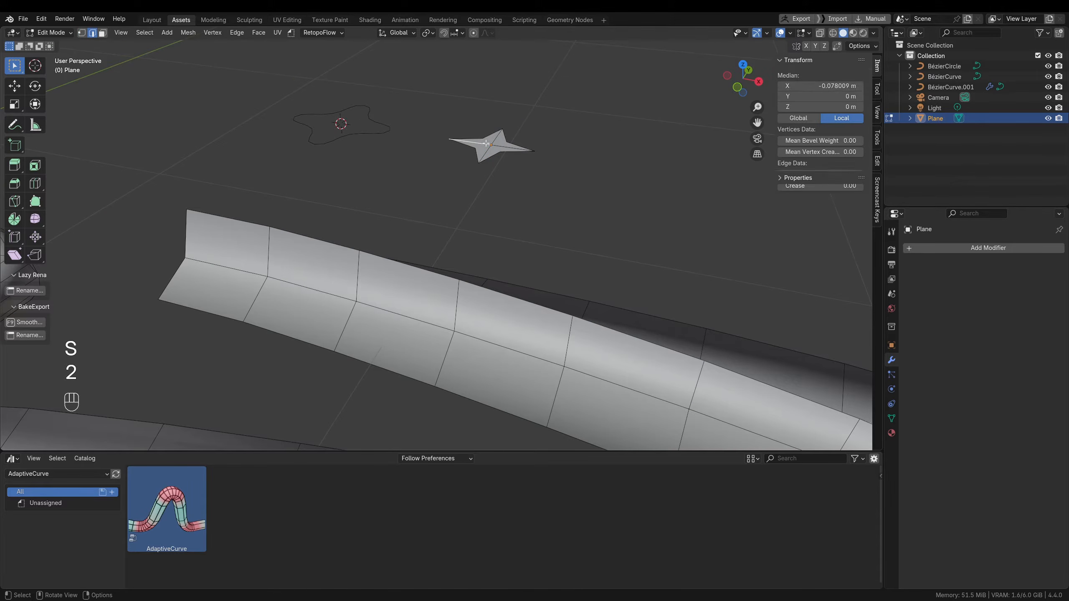
{"action": "left_click", "coordinate": [501, 148], "text": "shift"}
{"action": "scroll", "coordinate": [504, 148], "scroll_direction": "down", "scroll_amount": 4}
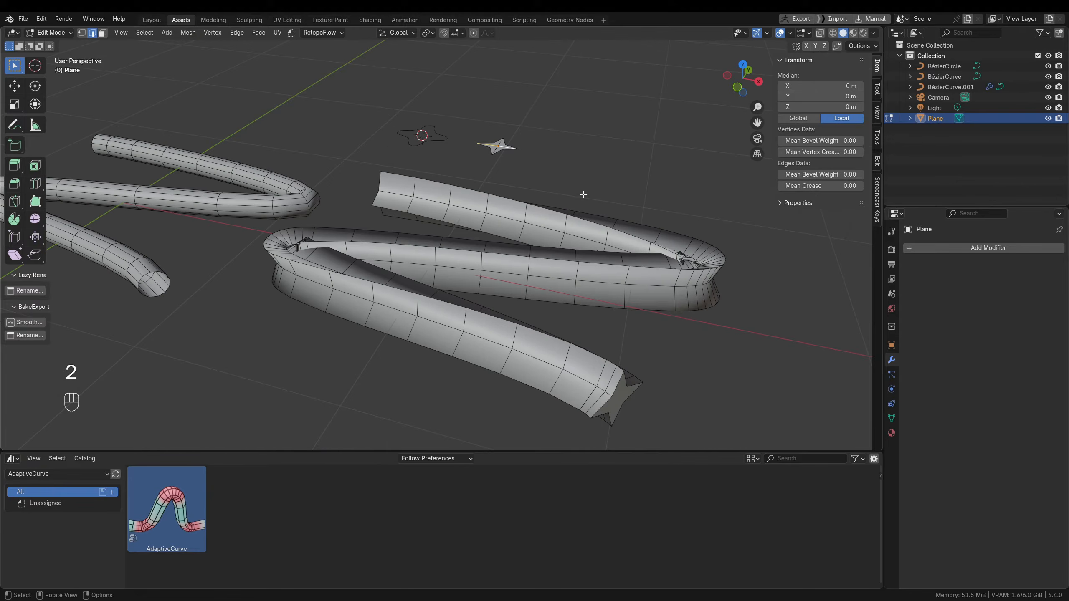
{"action": "key", "text": "ctrl+b"}
{"action": "scroll", "coordinate": [619, 198], "scroll_direction": "up", "scroll_amount": 10}
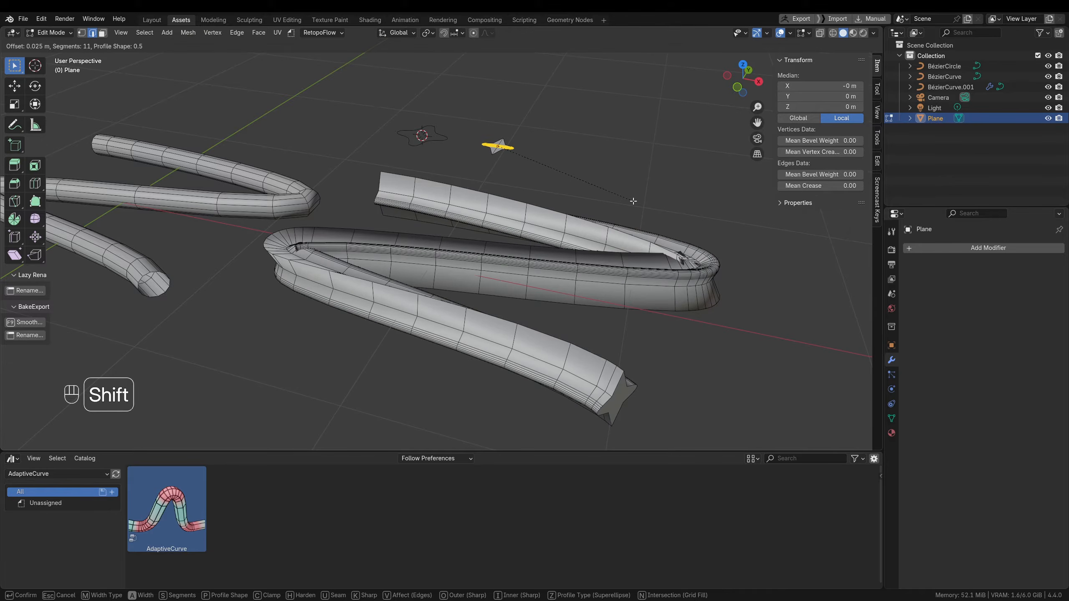
{"action": "left_click", "coordinate": [633, 201]}
- Delete the interior vertices of the bevelled plane profile, keeping only its star outline, and return to Object Mode
{"action": "middle_click_drag", "start_coordinate": [633, 202], "coordinate": [534, 156]}
{"action": "key", "text": "1"}
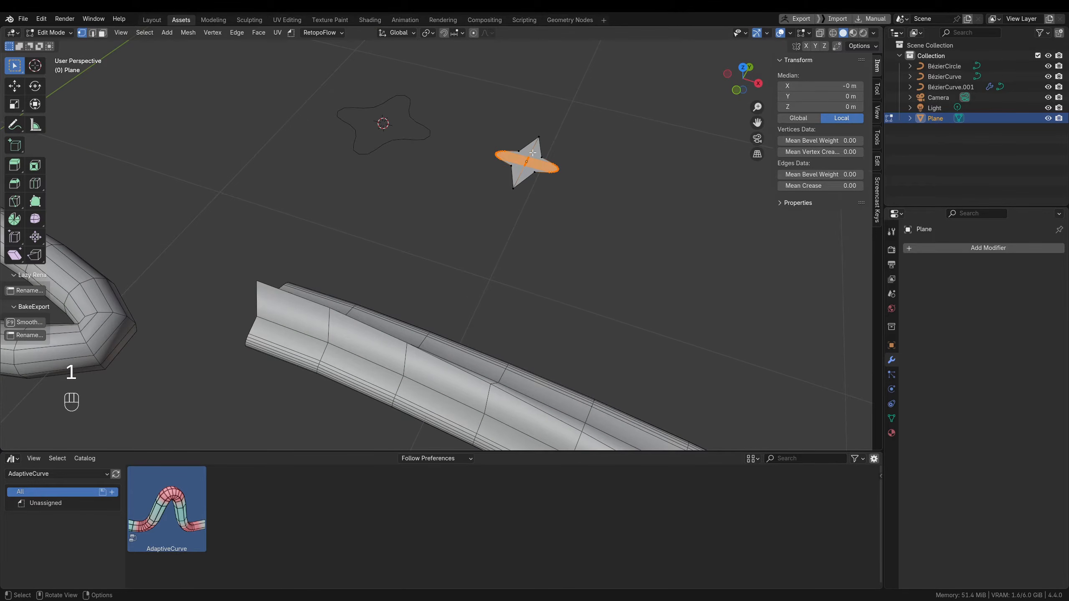
{"action": "left_click", "coordinate": [529, 164]}
{"action": "left_click", "coordinate": [523, 167], "text": "ctrl"}
{"action": "key", "text": "x"}
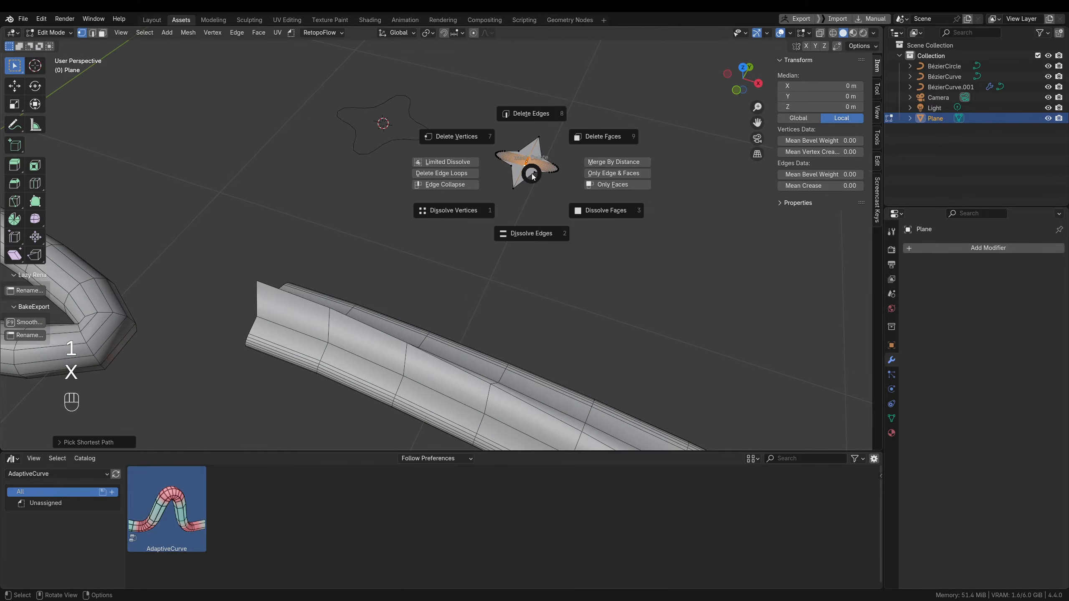
{"action": "left_click", "coordinate": [511, 158]}
{"action": "key", "text": "Tab"}
- Set the right curve's AdaptiveCurve Geometry to Tube
{"action": "scroll", "coordinate": [529, 180], "scroll_direction": "down", "scroll_amount": 5}
{"action": "middle_click_drag", "start_coordinate": [551, 272], "coordinate": [568, 253]}
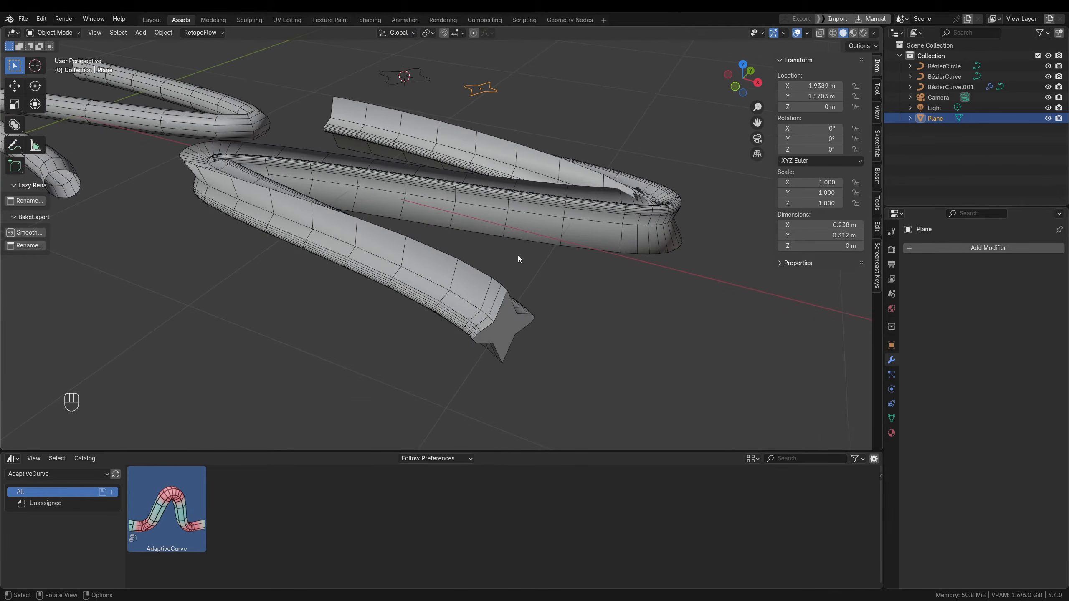
{"action": "left_click", "coordinate": [513, 240]}
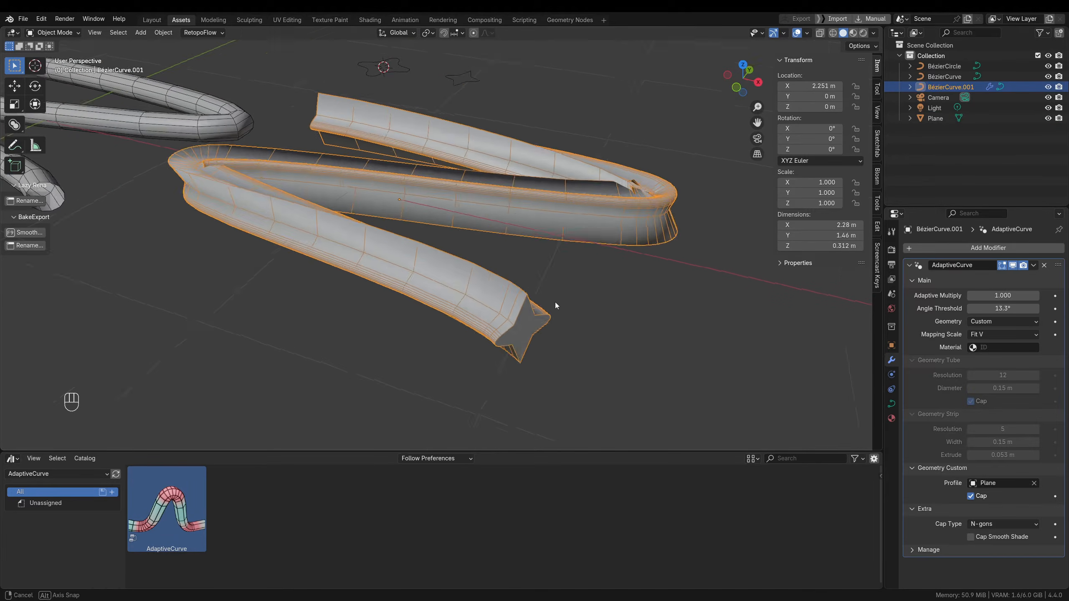
{"action": "left_click", "coordinate": [993, 322]}
{"action": "left_click", "coordinate": [996, 340]}
{"action": "left_click", "coordinate": [990, 337]}
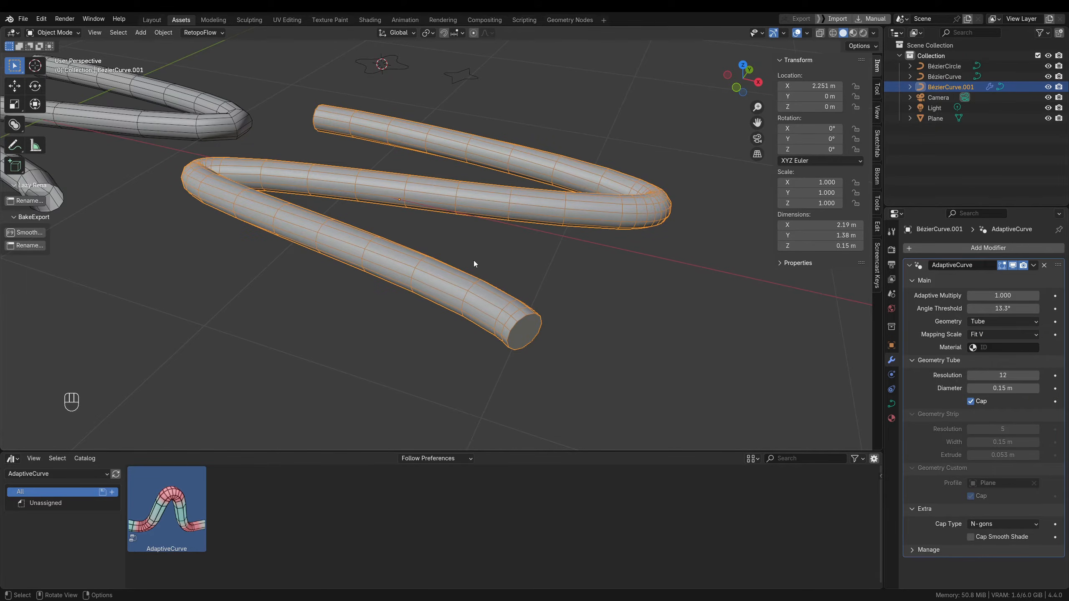
- Switch the viewport shading to Material Preview
{"action": "middle_click_drag", "start_coordinate": [473, 261], "coordinate": [544, 272], "text": "shift"}
{"action": "key", "text": "z"}
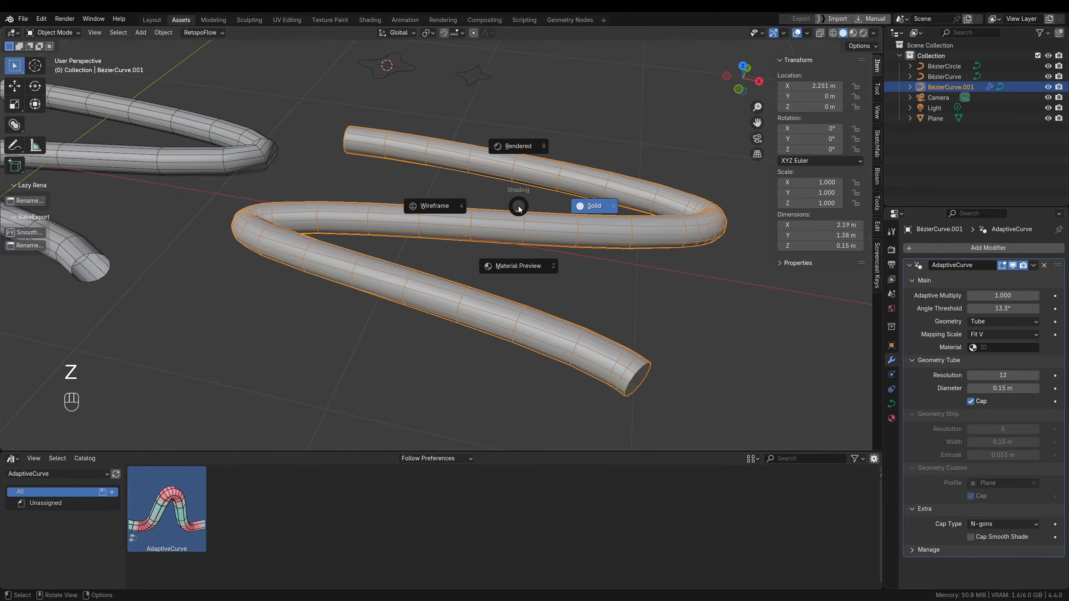
{"action": "left_click", "coordinate": [515, 256]}
{"action": "middle_click_drag", "start_coordinate": [555, 267], "coordinate": [557, 288], "text": "shift"}
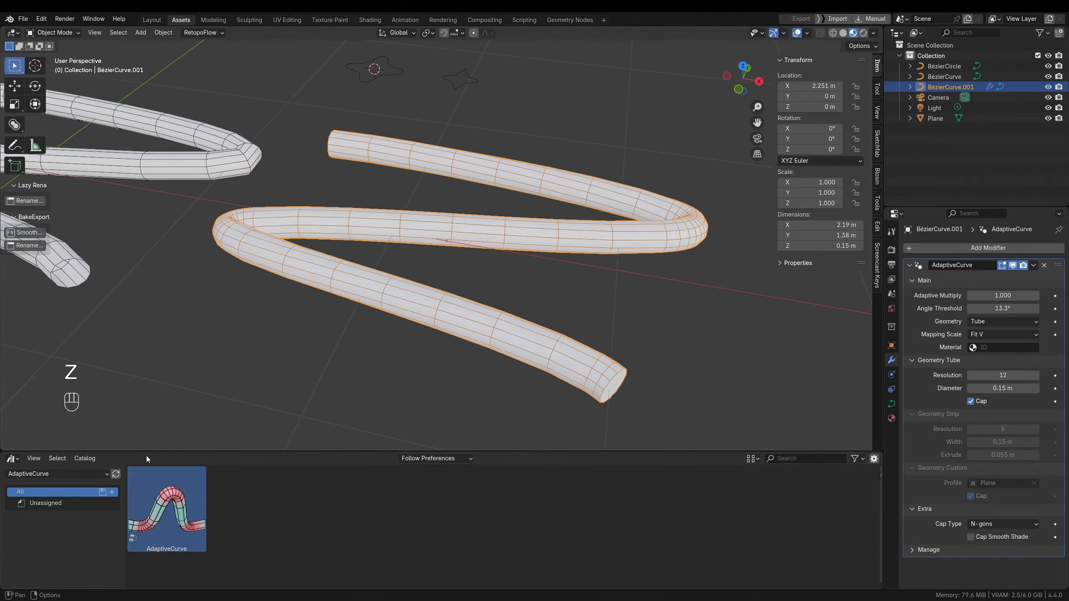
- Switch the asset browser to the "assets" library and select the TestMat material
{"action": "left_click", "coordinate": [78, 469]}
{"action": "left_click", "coordinate": [45, 546]}
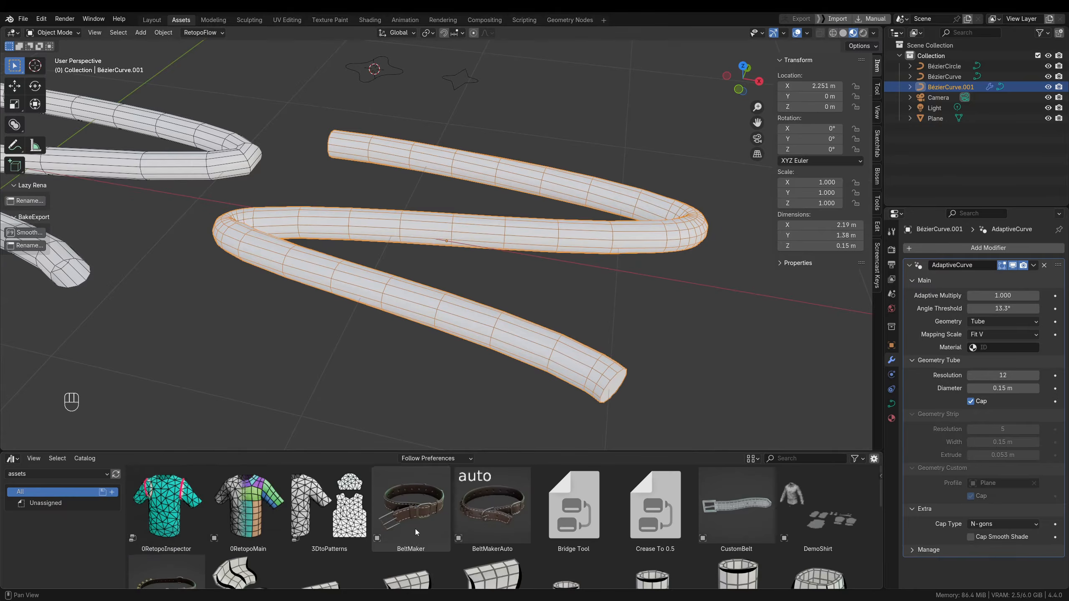
{"action": "left_click", "coordinate": [337, 547]}
{"action": "middle_click_drag", "start_coordinate": [391, 230], "coordinate": [434, 278], "text": "shift"}
- Add a new plane, scale its mesh down in Edit Mode and move it along X beside the profile shapes
{"action": "key", "text": "shift+a"}
{"action": "left_click", "coordinate": [496, 279]}
{"action": "key", "text": "Tab"}
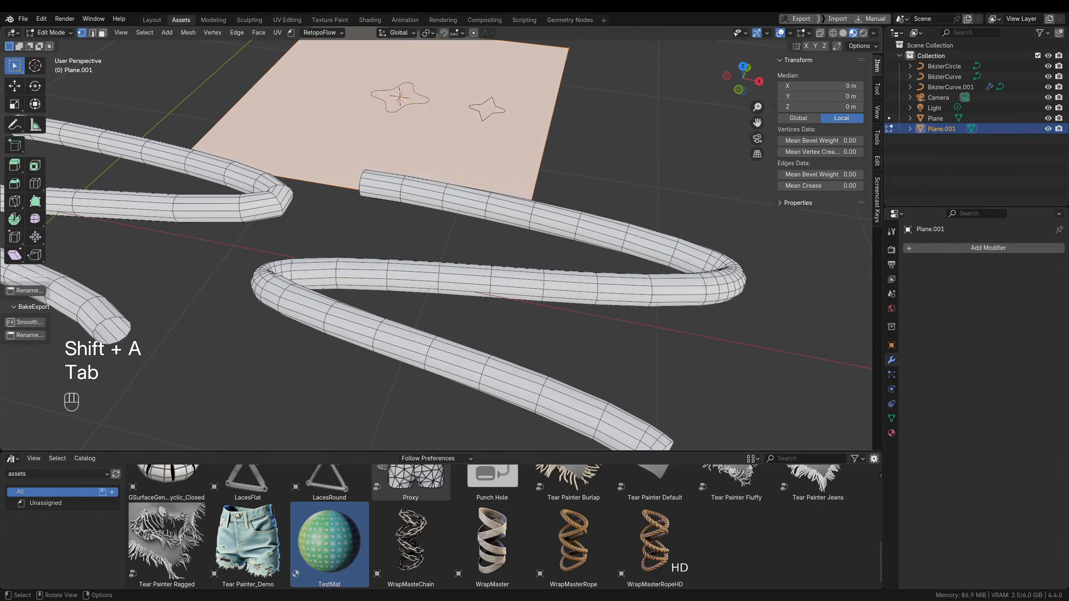
{"action": "key", "text": "s"}
{"action": "left_click", "coordinate": [471, 172]}
{"action": "key", "text": "Tab"}
{"action": "key", "text": "g"}
{"action": "key", "text": "x"}
{"action": "left_click", "coordinate": [412, 183]}
- Apply TestMat to the new plane and set it as the Material of the right curve's AdaptiveCurve modifier
{"action": "left_click_drag", "start_coordinate": [310, 528], "coordinate": [297, 98]}
{"action": "left_click", "coordinate": [483, 290]}
{"action": "middle_click_drag", "start_coordinate": [488, 294], "coordinate": [505, 296]}
{"action": "middle_click_drag", "start_coordinate": [608, 324], "coordinate": [551, 269], "text": "shift"}
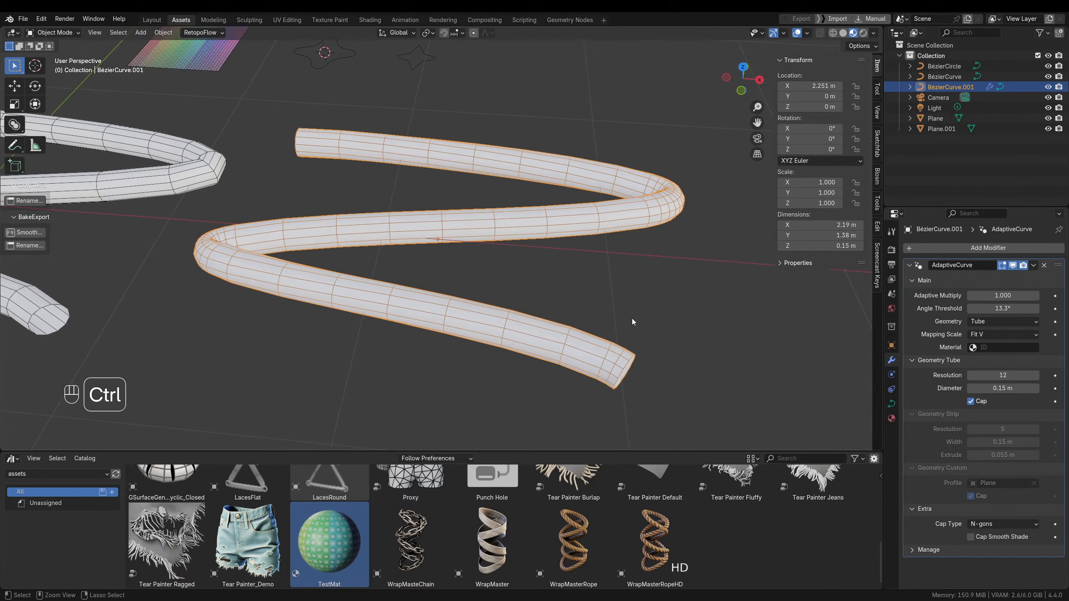
{"action": "scroll", "coordinate": [631, 318], "scroll_direction": "up", "scroll_amount": 2}
{"action": "left_click", "coordinate": [1009, 348]}
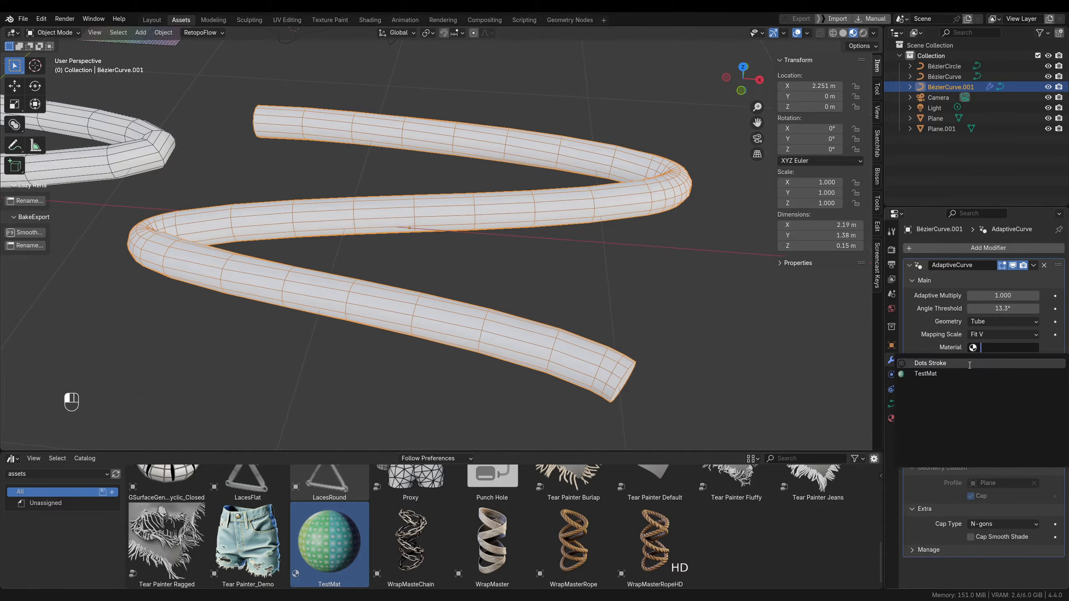
{"action": "left_click", "coordinate": [980, 374]}
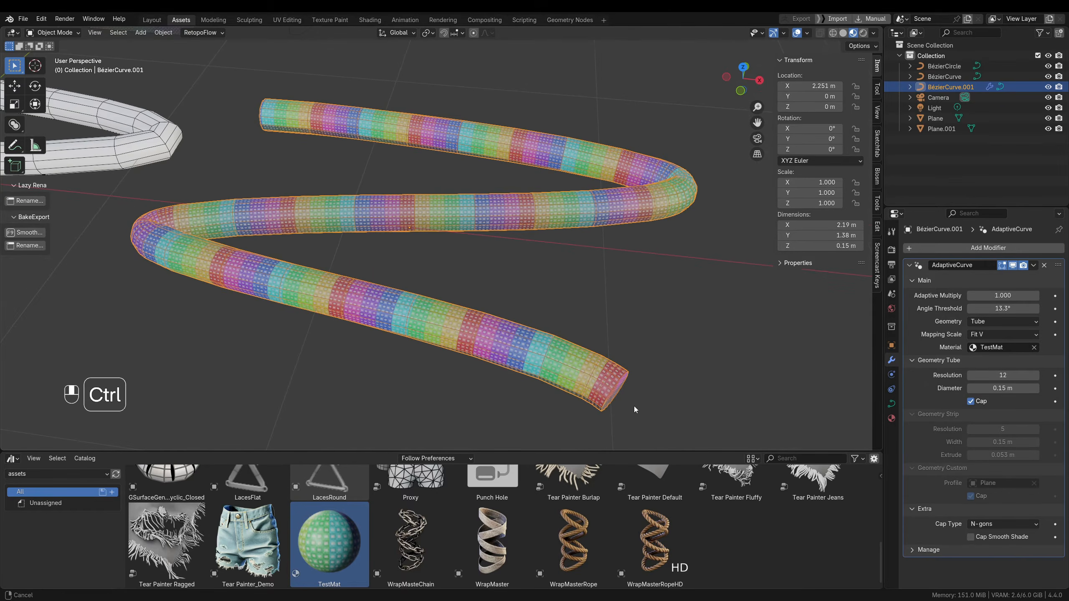
- Set the right curve's Mapping Scale to Fit U and inspect the texture along the tube
{"action": "middle_click_drag", "start_coordinate": [634, 405], "coordinate": [632, 345], "text": "ctrl"}
{"action": "left_click", "coordinate": [1001, 336]}
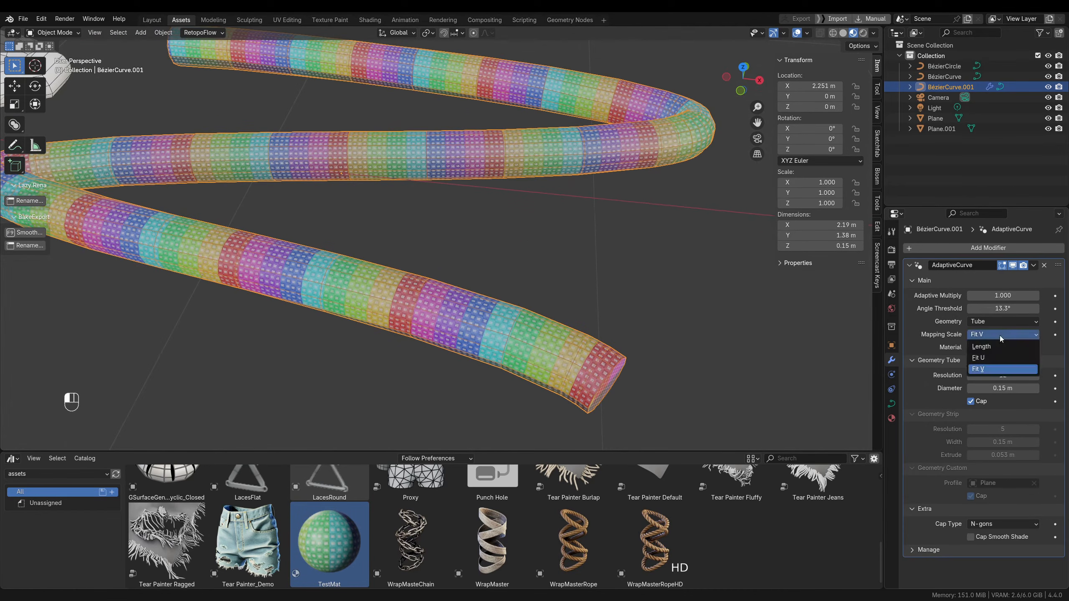
{"action": "left_click", "coordinate": [991, 357]}
{"action": "middle_click_drag", "start_coordinate": [803, 330], "coordinate": [717, 319]}
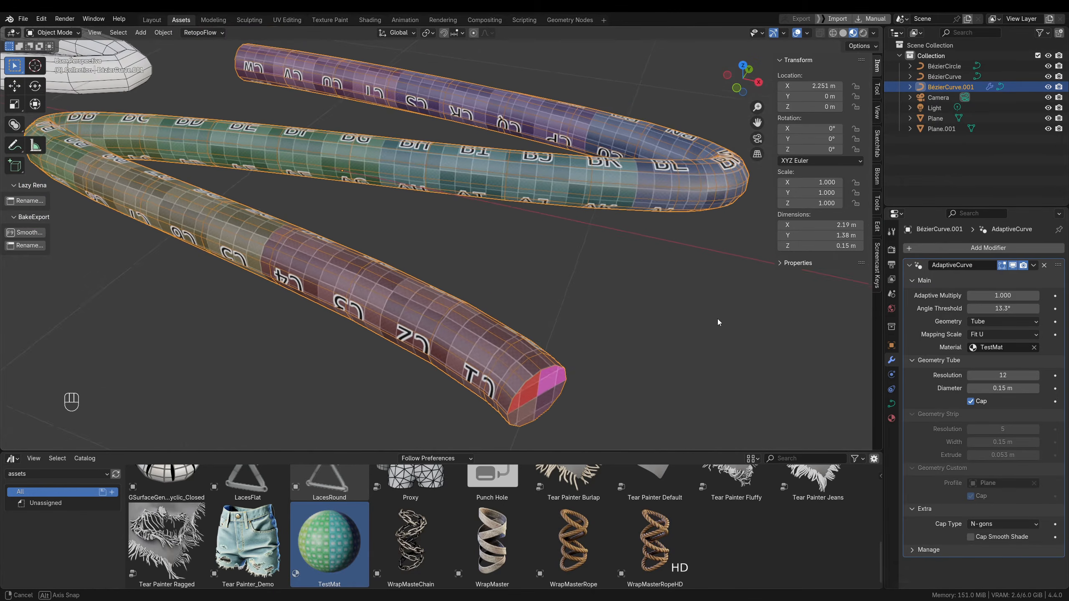
{"action": "middle_click_drag", "start_coordinate": [642, 410], "coordinate": [641, 385], "text": "ctrl"}
- Set the right curve's Mapping Scale to Length
{"action": "left_click", "coordinate": [995, 336]}
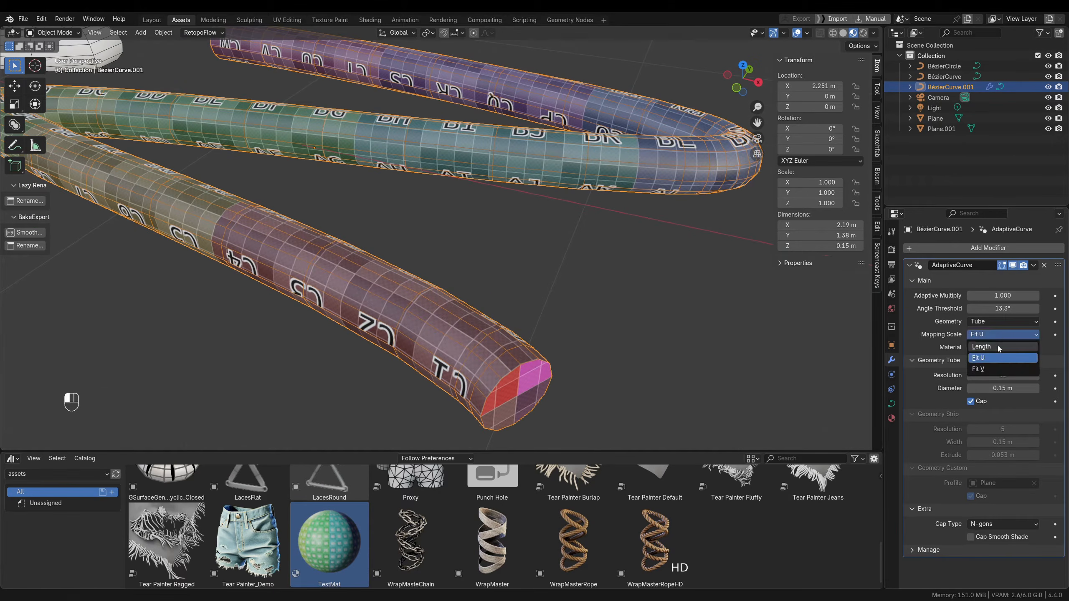
{"action": "left_click", "coordinate": [998, 347]}
{"action": "middle_click_drag", "start_coordinate": [497, 251], "coordinate": [444, 279], "text": "ctrl"}
- Duplicate the textured curve three times along X, placing the copies at about X 4.95, 7.21 and 9.43 m
{"action": "middle_click_drag", "start_coordinate": [434, 221], "coordinate": [446, 297]}
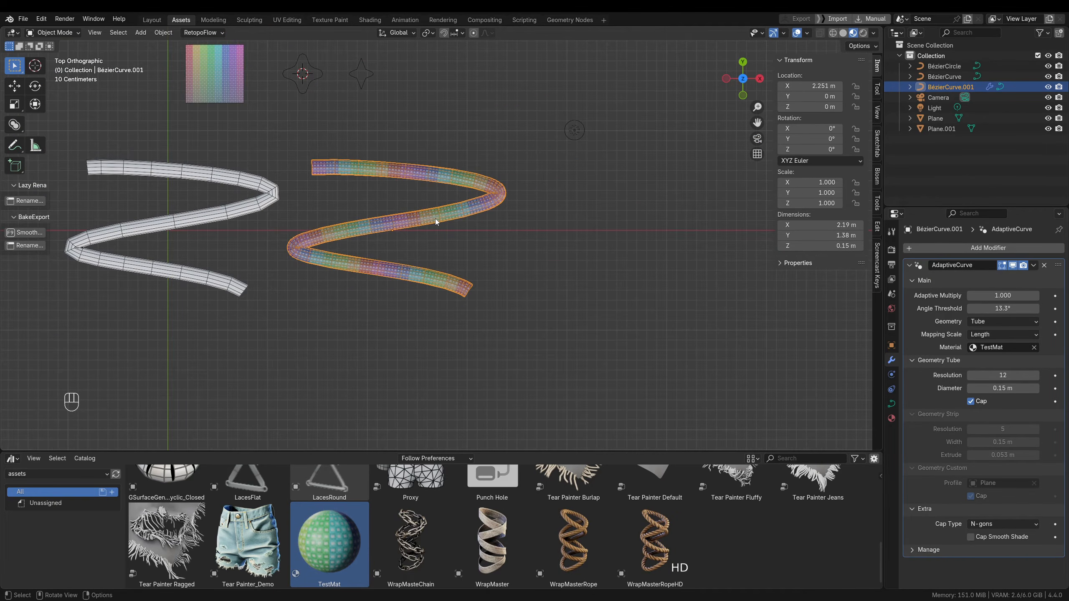
{"action": "key", "text": "shift+d"}
{"action": "key", "text": "x"}
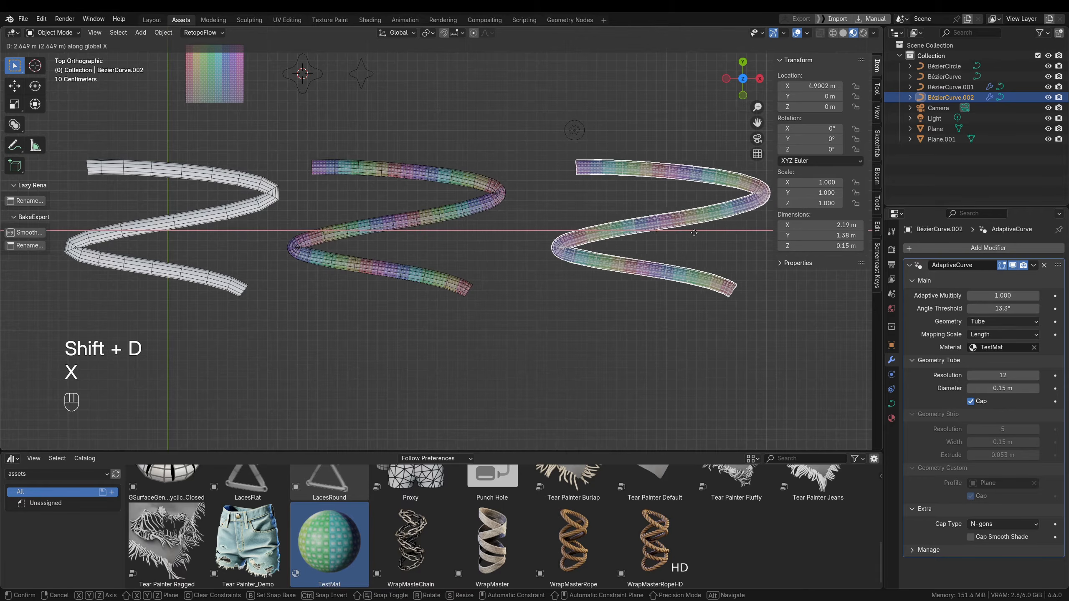
{"action": "left_click", "coordinate": [705, 241]}
{"action": "middle_click_drag", "start_coordinate": [690, 242], "coordinate": [417, 255], "text": "shift"}
{"action": "key", "text": "shift+d"}
{"action": "key", "text": "x"}
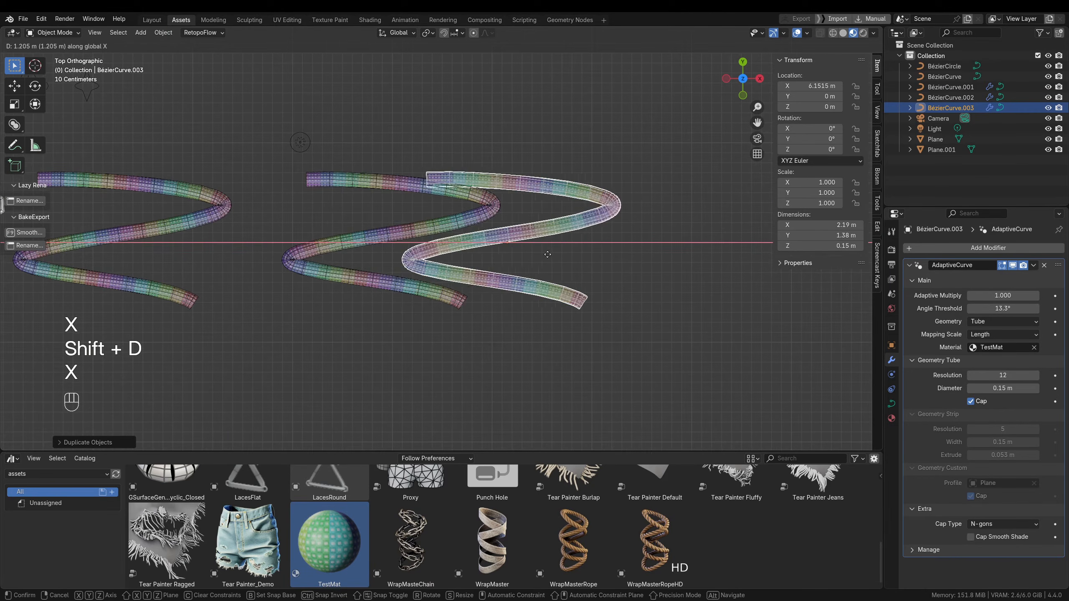
{"action": "left_click", "coordinate": [653, 273]}
{"action": "middle_click_drag", "start_coordinate": [653, 279], "coordinate": [525, 280], "text": "shift"}
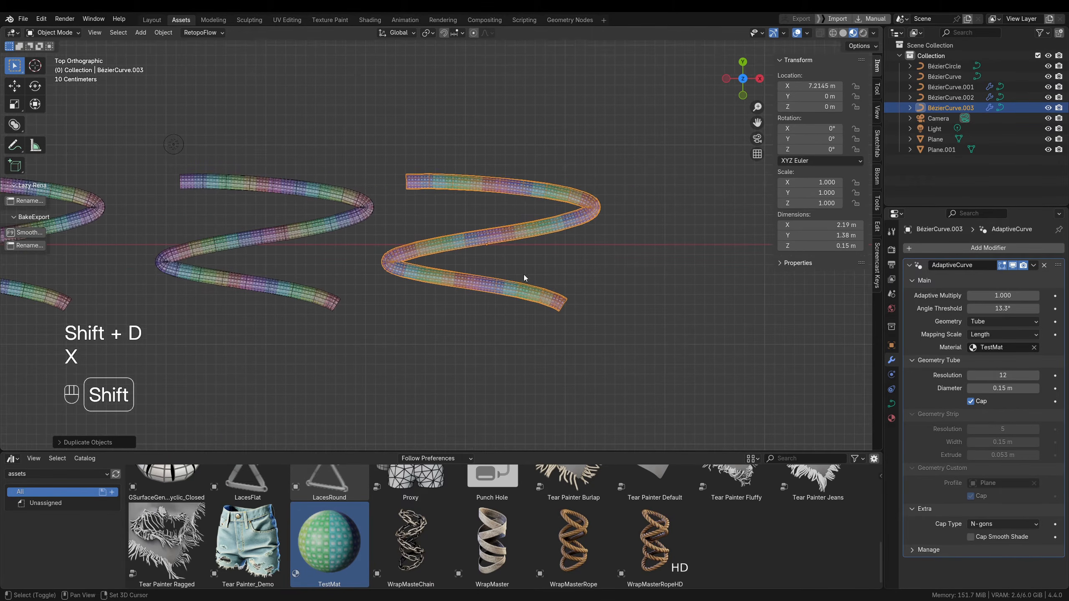
{"action": "key", "text": "shift+d"}
{"action": "key", "text": "x"}
{"action": "left_click", "coordinate": [766, 281]}
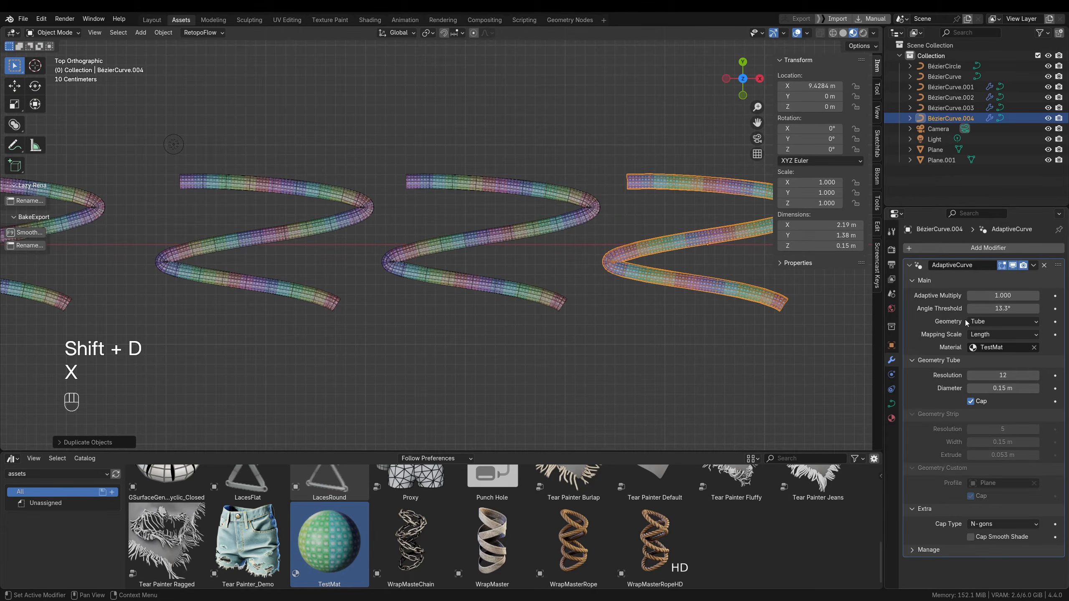
- Set the Mapping Scale of the middle duplicate, BézierCurve.003, to Fit U
{"action": "left_click", "coordinate": [1002, 336]}
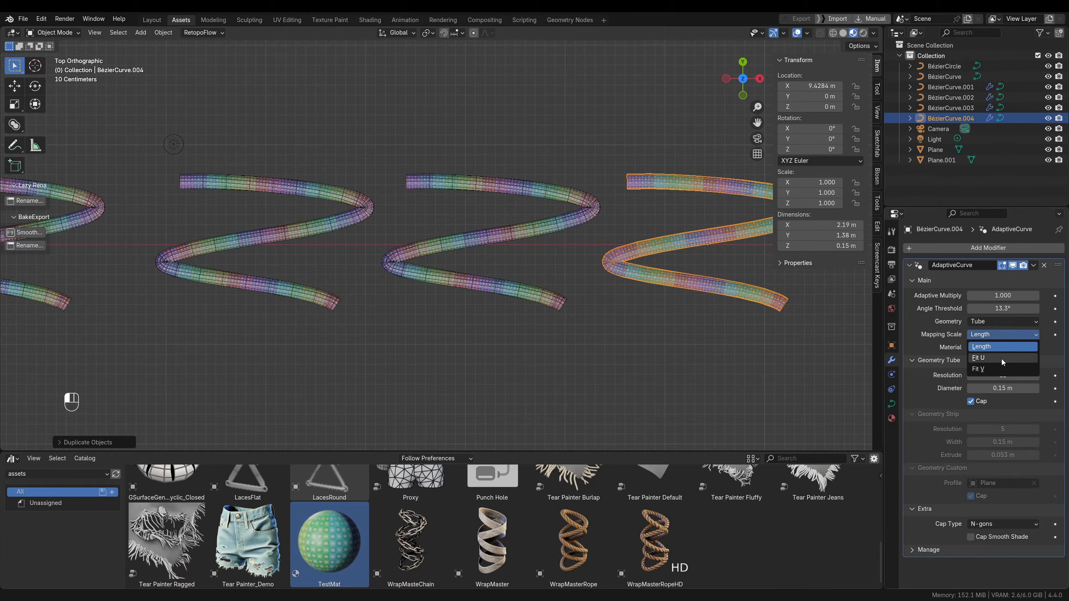
{"action": "left_click", "coordinate": [484, 236]}
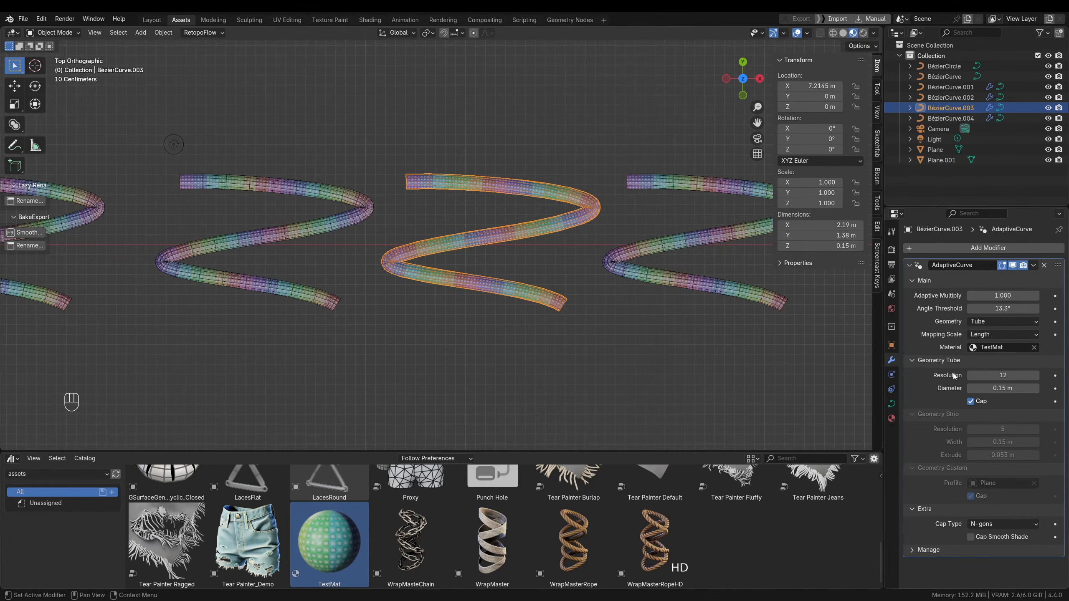
{"action": "left_click", "coordinate": [991, 337]}
{"action": "left_click", "coordinate": [995, 358]}
{"action": "middle_click_drag", "start_coordinate": [353, 214], "coordinate": [429, 239], "text": "shift"}
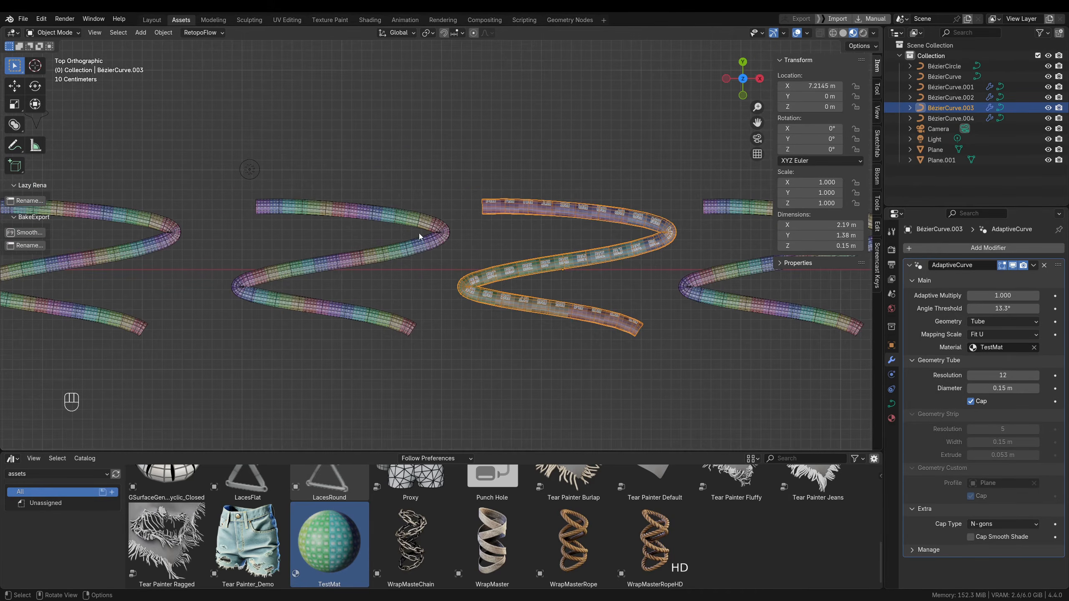
- Set the Mapping Scale of the first duplicate, BézierCurve.002, to Fit V
{"action": "left_click", "coordinate": [418, 248]}
{"action": "left_click", "coordinate": [983, 337]}
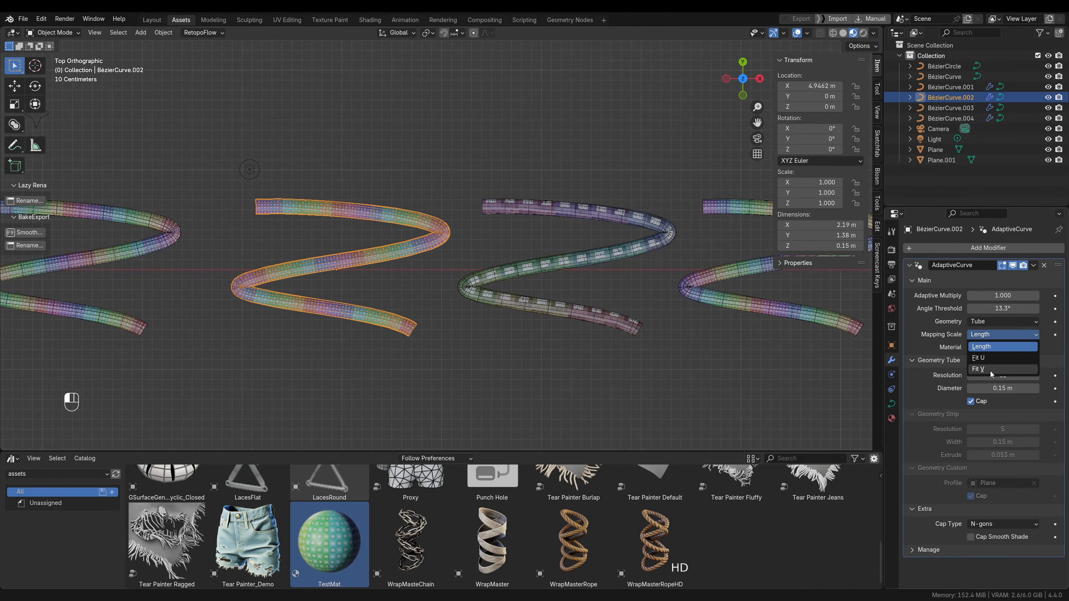
{"action": "left_click", "coordinate": [989, 370]}
- Convert the three duplicated curves, BézierCurve.002, BézierCurve.003 and BézierCurve.004, to meshes
{"action": "middle_click_drag", "start_coordinate": [403, 308], "coordinate": [391, 239]}
{"action": "right_click", "coordinate": [393, 245]}
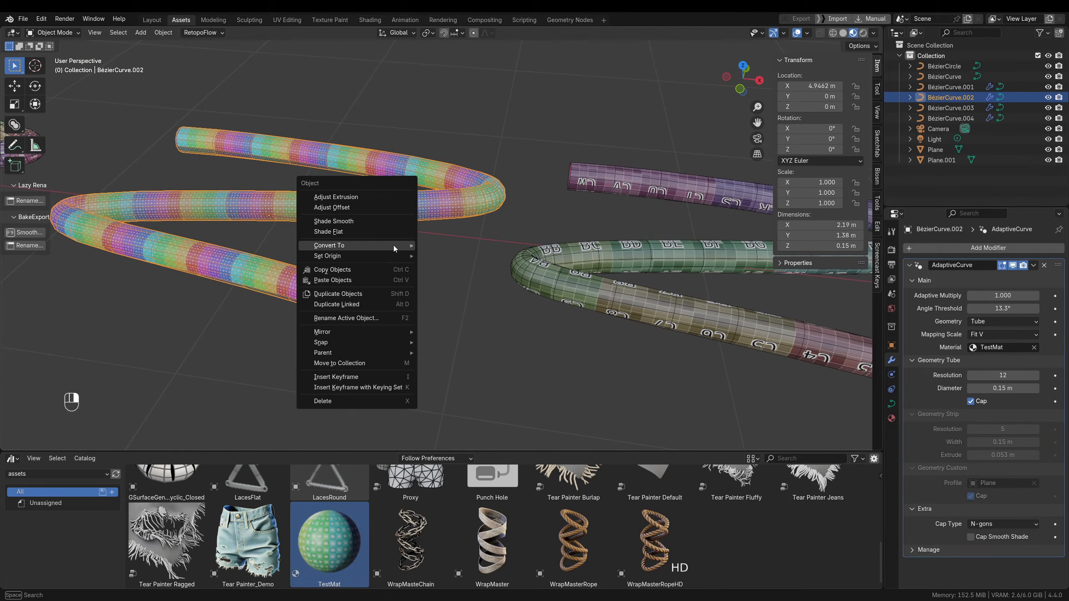
{"action": "mouse_move", "coordinate": [394, 246]}
{"action": "left_click", "coordinate": [438, 249]}
{"action": "left_click", "coordinate": [562, 285]}
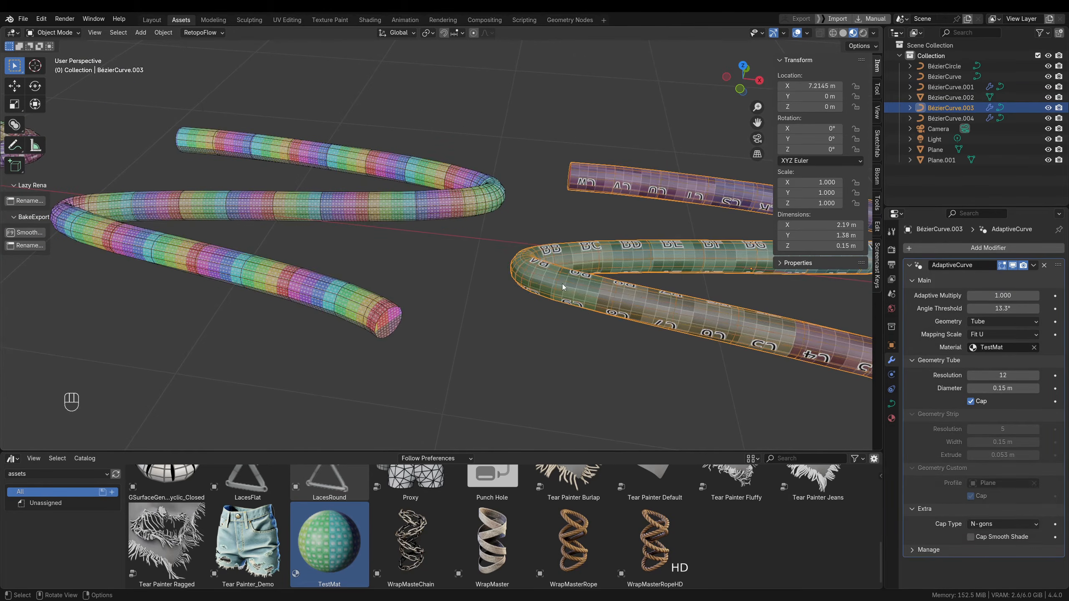
{"action": "right_click", "coordinate": [562, 284]}
{"action": "mouse_move", "coordinate": [548, 283]}
{"action": "left_click", "coordinate": [613, 284]}
{"action": "middle_click_drag", "start_coordinate": [612, 284], "coordinate": [513, 286], "text": "shift"}
{"action": "left_click", "coordinate": [513, 286]}
{"action": "right_click", "coordinate": [513, 286]}
{"action": "mouse_move", "coordinate": [513, 286]}
{"action": "left_click", "coordinate": [571, 286]}
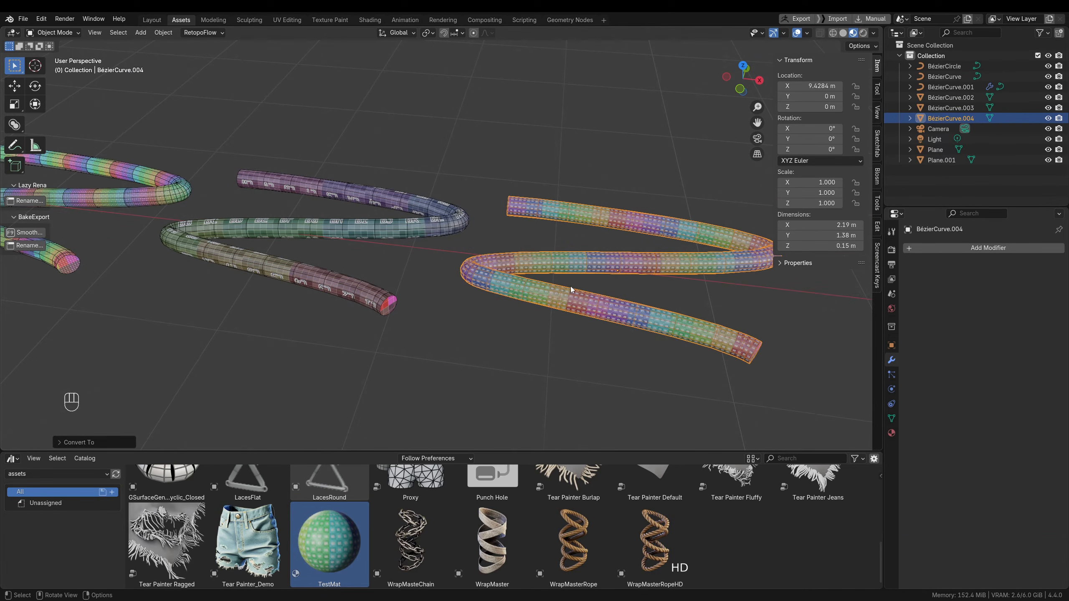
- Switch to the UV Editing workspace and select all of BézierCurve.004's geometry to examine its Length-mapped UV layout
{"action": "middle_click_drag", "start_coordinate": [361, 264], "coordinate": [396, 285], "text": "shift"}
{"action": "left_click", "coordinate": [288, 20]}
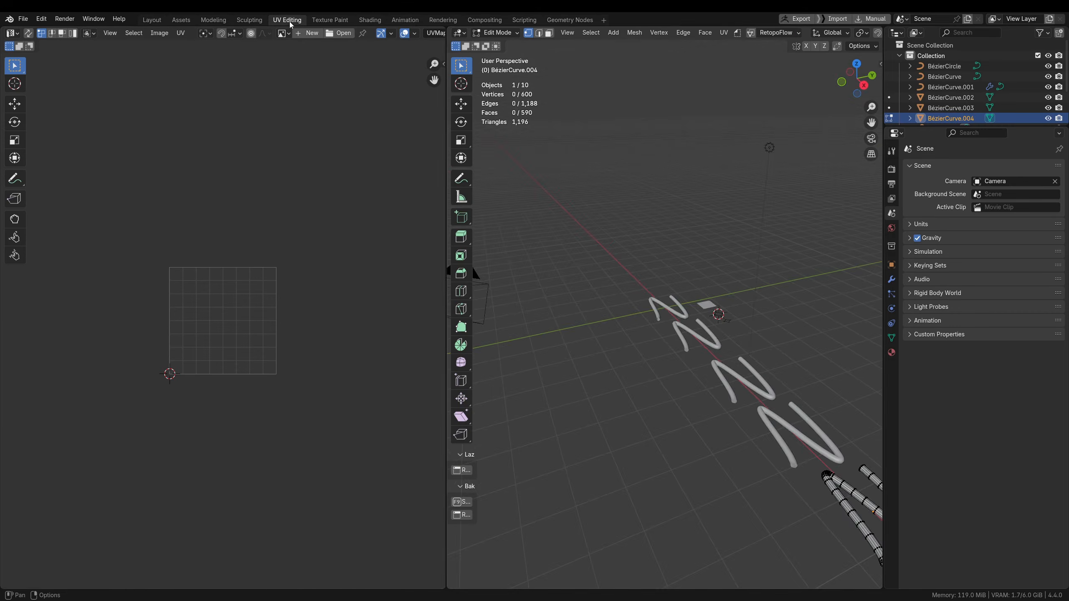
{"action": "middle_click_drag", "start_coordinate": [581, 343], "coordinate": [759, 412], "text": "alt"}
{"action": "scroll", "coordinate": [760, 412], "scroll_direction": "up", "scroll_amount": 2}
{"action": "key", "text": "a"}
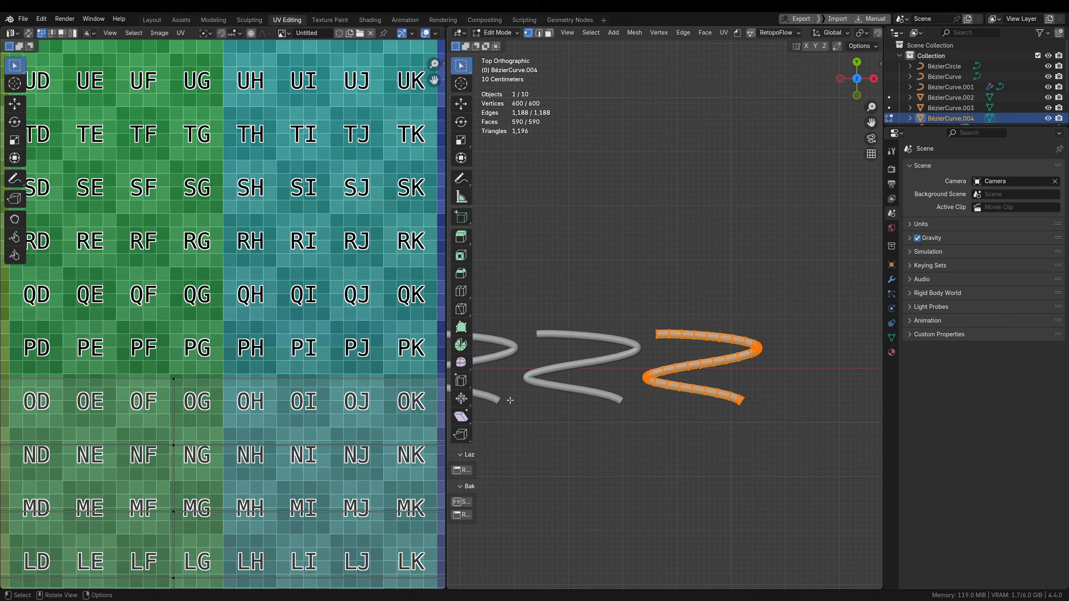
{"action": "scroll", "coordinate": [139, 331], "scroll_direction": "down", "scroll_amount": 10}
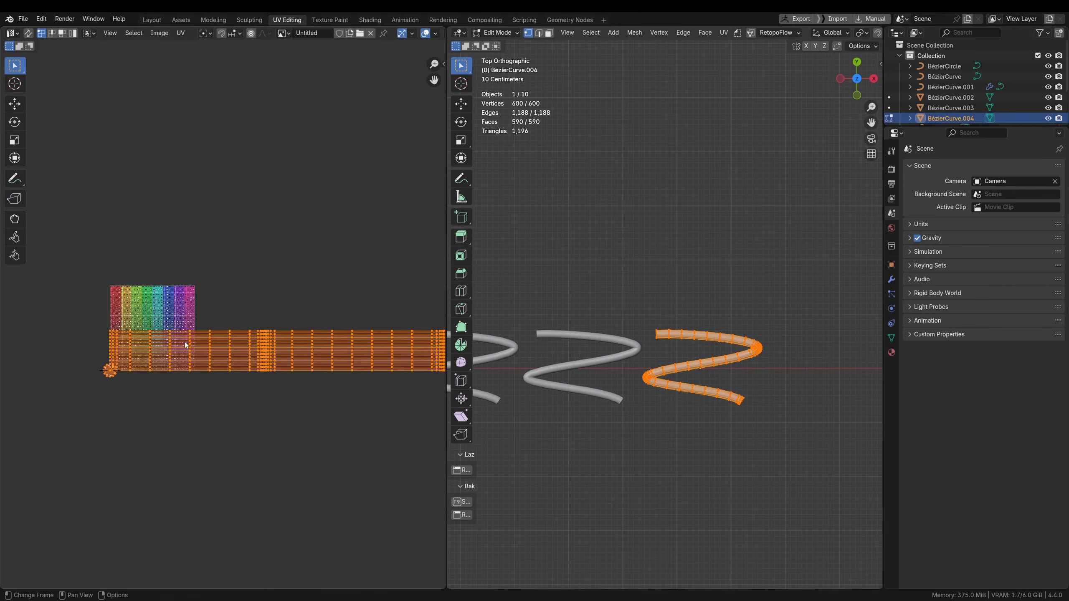
{"action": "scroll", "coordinate": [176, 368], "scroll_direction": "down", "scroll_amount": 2}
{"action": "scroll", "coordinate": [164, 371], "scroll_direction": "up", "scroll_amount": 3}
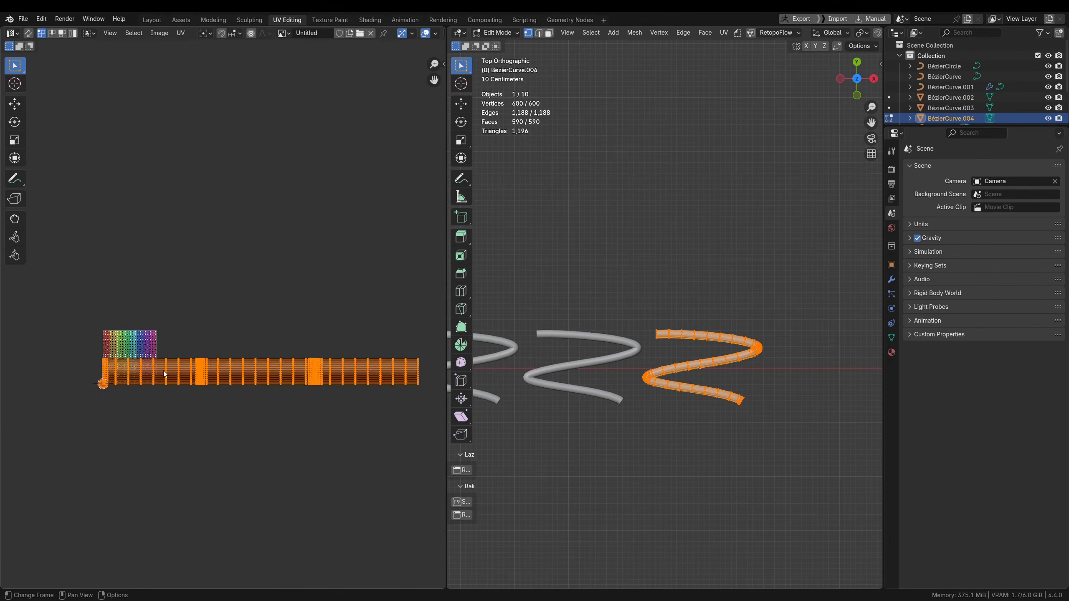
- Transfer Edit Mode to BézierCurve.003 and select all its geometry to examine the Fit U layout
{"action": "key", "text": "alt+q"}
{"action": "key", "text": "a"}
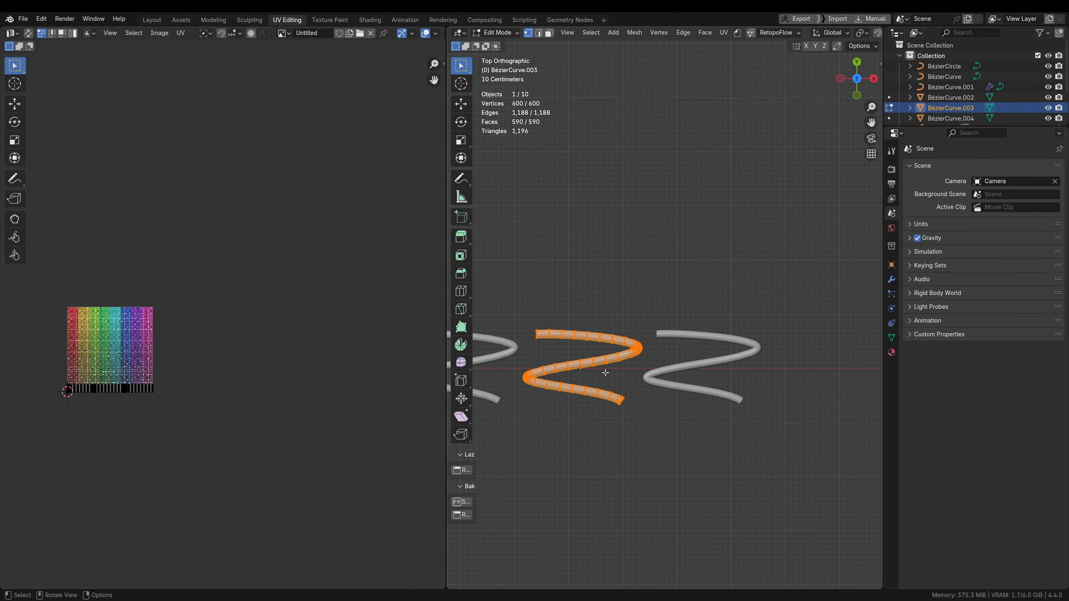
- Finish viewing BézierCurve.003's UVs, switch Edit Mode to BézierCurve.002 and select all of its UV geometry
{"action": "scroll", "coordinate": [121, 383], "scroll_direction": "up", "scroll_amount": 4}
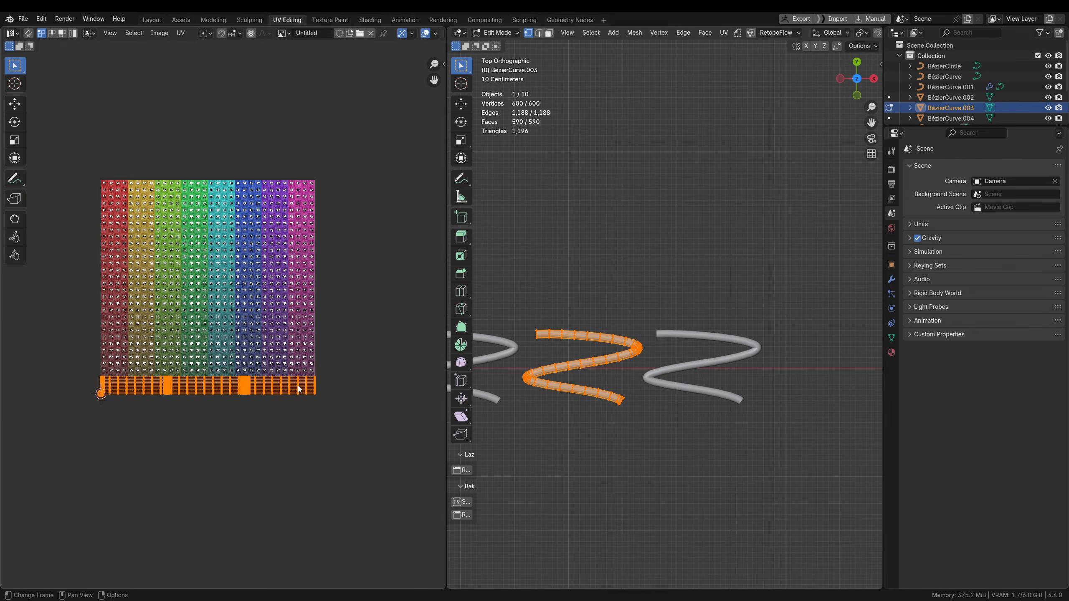
{"action": "key", "text": "Tab"}
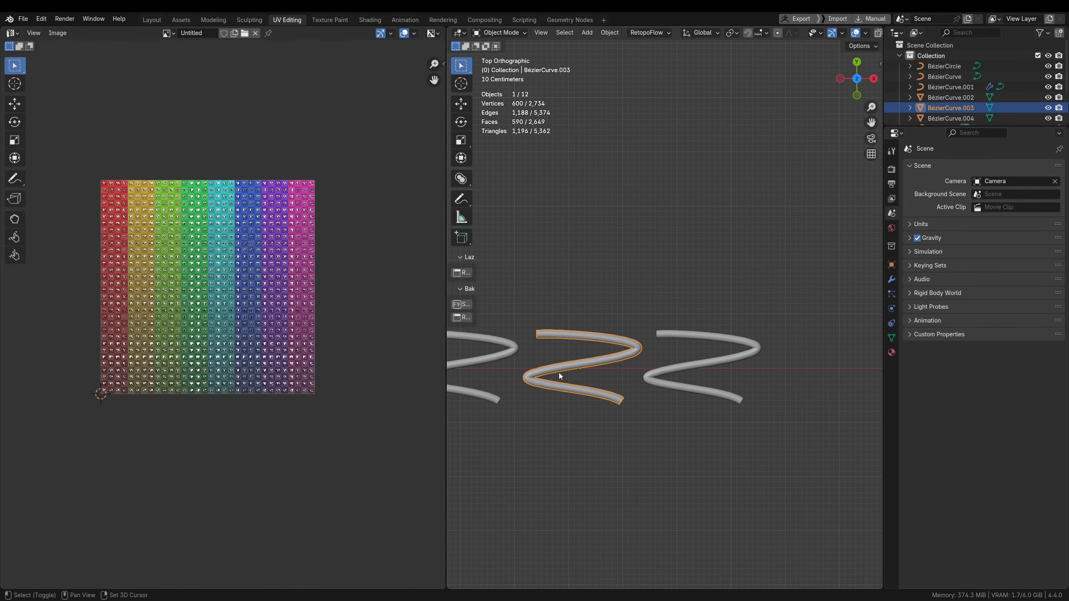
{"action": "middle_click_drag", "start_coordinate": [541, 371], "coordinate": [607, 376], "text": "shift"}
{"action": "left_click", "coordinate": [561, 360]}
{"action": "key", "text": "ctrl+Tab"}
{"action": "left_click", "coordinate": [655, 364]}
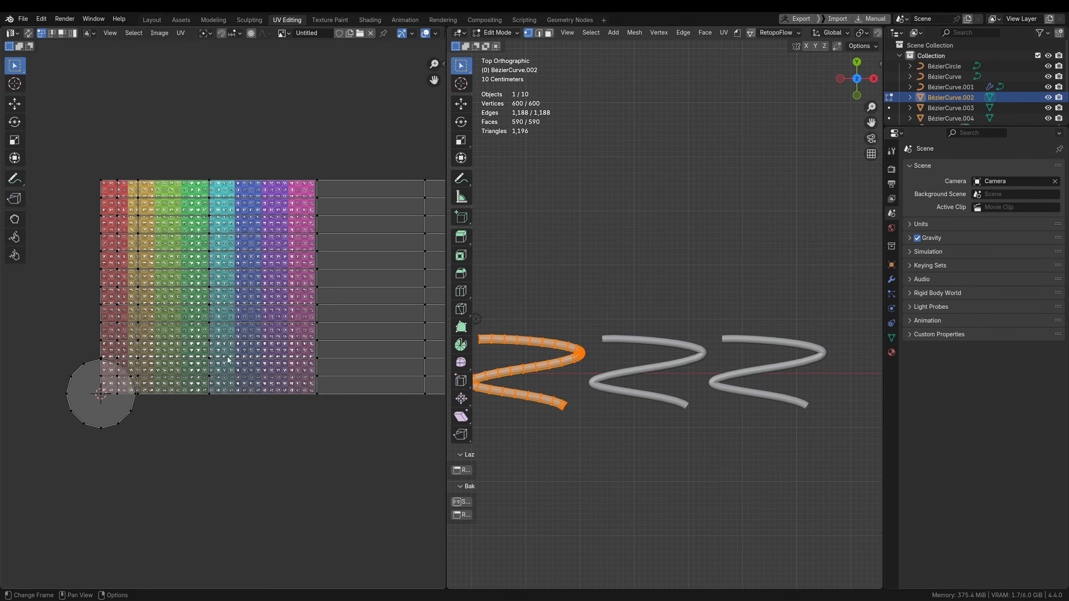
{"action": "key", "text": "a"}
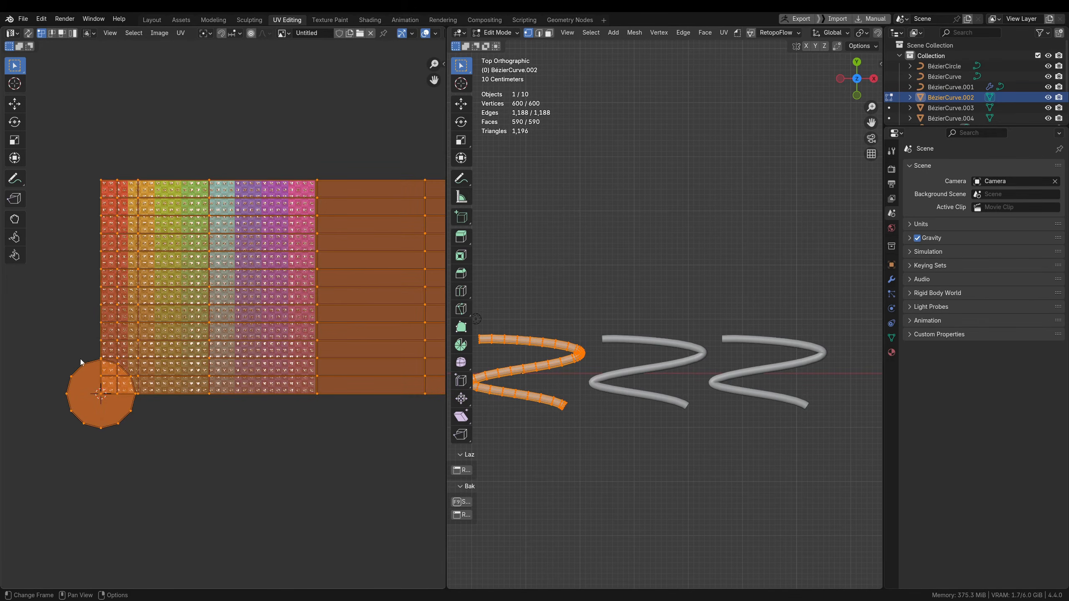
- Examine the full extent of BézierCurve.002's Fit V layout and return to Object Mode
{"action": "scroll", "coordinate": [81, 363], "scroll_direction": "down", "scroll_amount": 12}
{"action": "scroll", "coordinate": [82, 355], "scroll_direction": "up", "scroll_amount": 12}
{"action": "middle_click_drag", "start_coordinate": [562, 372], "coordinate": [663, 324], "text": "shift"}
{"action": "key", "text": "ctrl+Tab"}
{"action": "left_click", "coordinate": [590, 373]}
{"action": "middle_click_drag", "start_coordinate": [623, 395], "coordinate": [622, 356]}
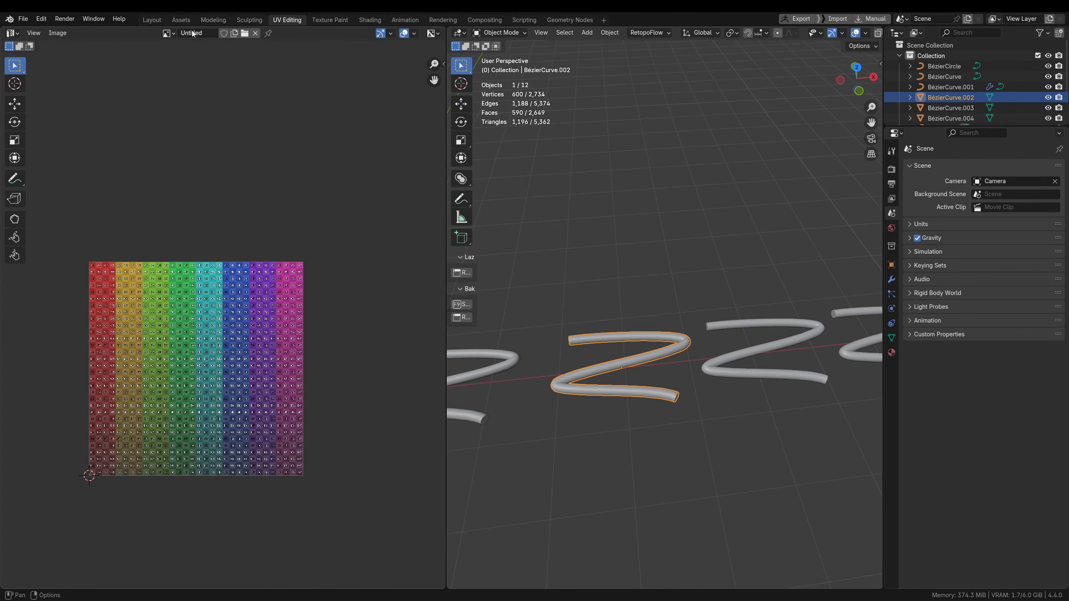
- Switch to the Assets workspace and set the asset browser to the AdaptiveCurve library
{"action": "left_click", "coordinate": [181, 19]}
{"action": "left_click", "coordinate": [53, 474]}
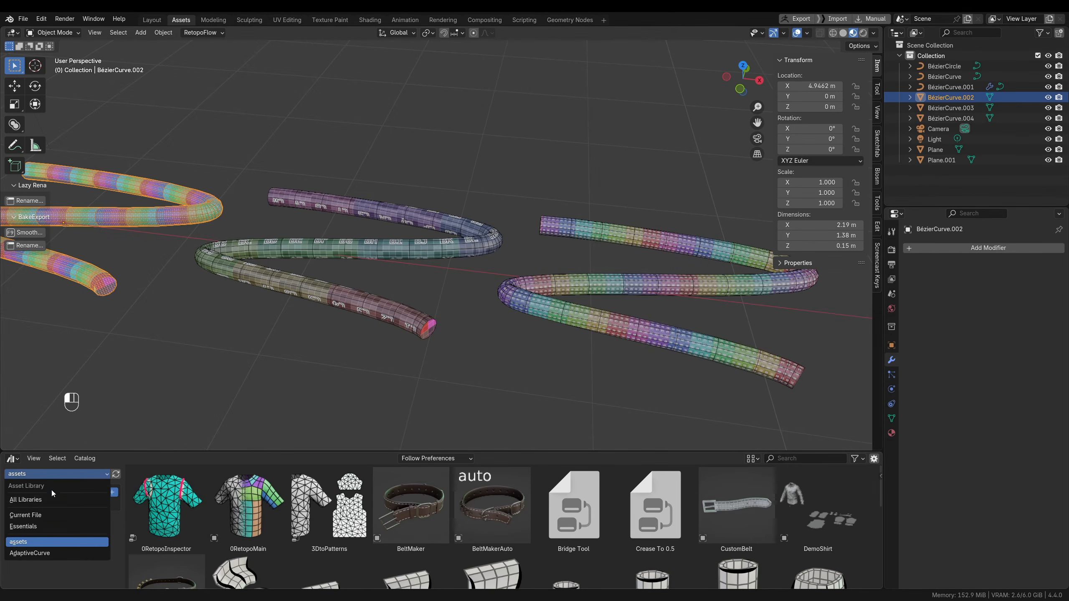
{"action": "left_click", "coordinate": [37, 552]}
{"action": "middle_click_drag", "start_coordinate": [314, 287], "coordinate": [429, 256], "text": "shift"}
{"action": "middle_click_drag", "start_coordinate": [555, 206], "coordinate": [566, 223], "text": "shift"}
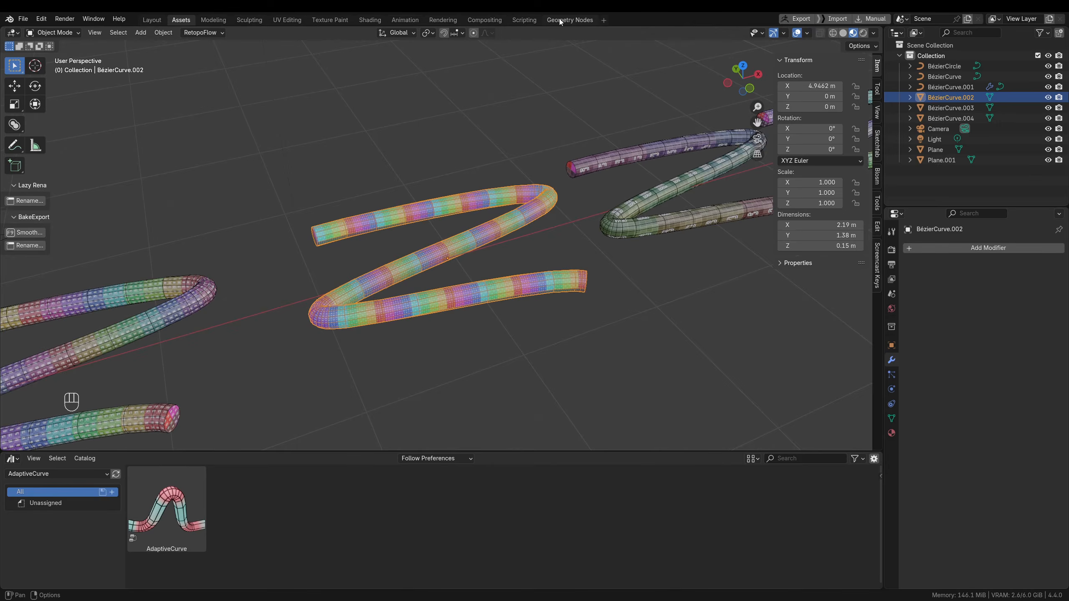
- In the Geometry Nodes workspace, select BézierCurve.001, use Material Preview shading and frame its whole AdaptiveCurve node tree
{"action": "left_click", "coordinate": [561, 21]}
{"action": "key", "text": "KP_Decimal"}
{"action": "middle_click_drag", "start_coordinate": [590, 253], "coordinate": [719, 214]}
{"action": "left_click", "coordinate": [566, 199]}
{"action": "key", "text": "KP_Decimal"}
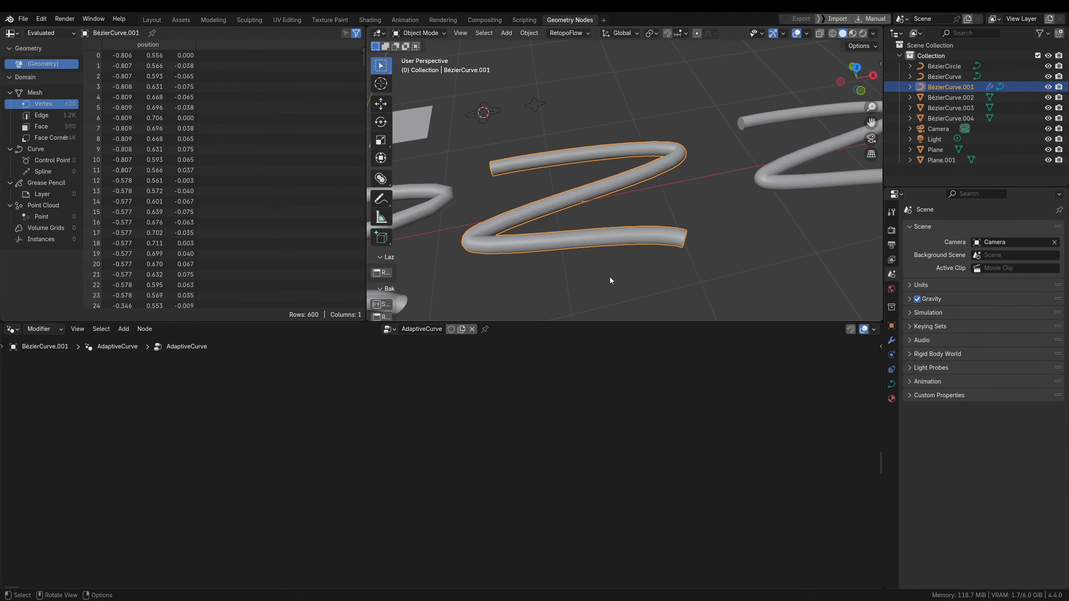
{"action": "key", "text": "z"}
{"action": "left_click", "coordinate": [634, 258]}
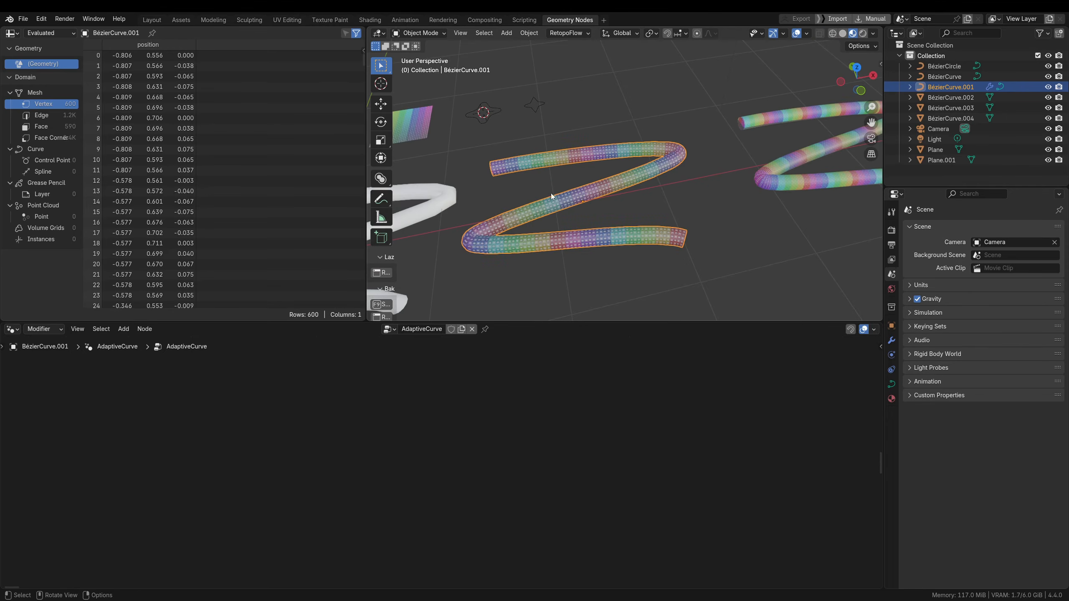
{"action": "key", "text": "Home"}
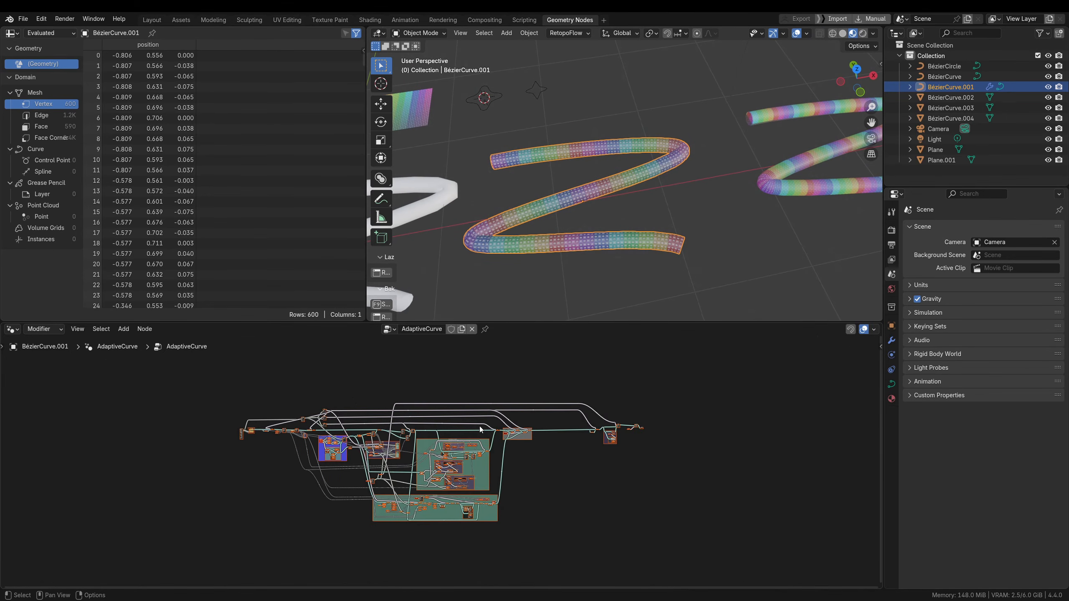
{"action": "scroll", "coordinate": [539, 461], "scroll_direction": "up", "scroll_amount": 3}
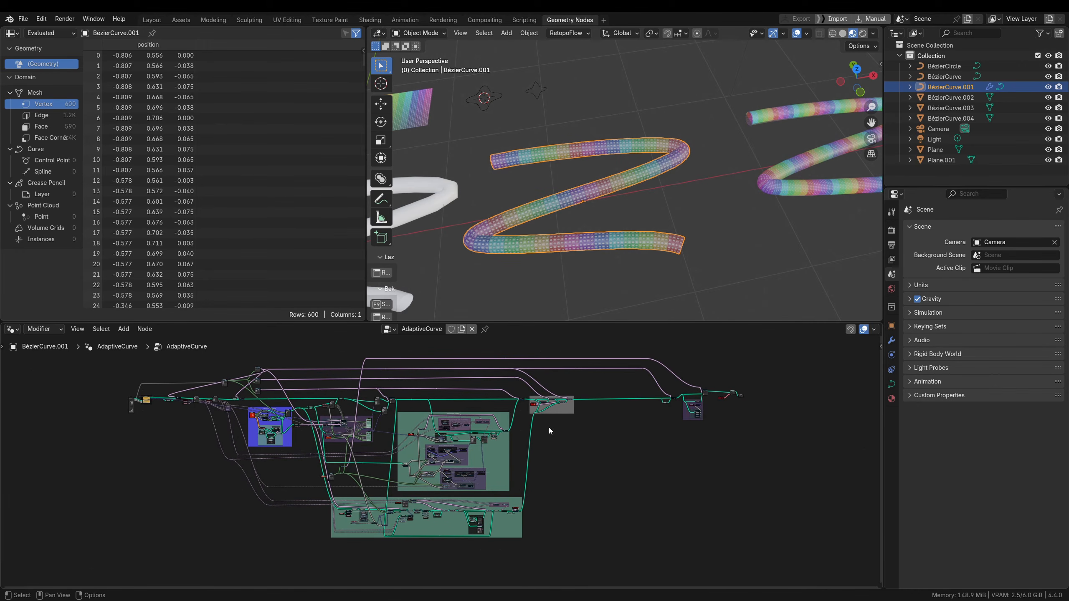
- Return to the Assets workspace and open the File Paths preferences to view the AdaptiveCurve asset library entry
{"action": "left_click", "coordinate": [185, 22]}
{"action": "middle_click_drag", "start_coordinate": [366, 260], "coordinate": [887, 225], "text": "shift"}
{"action": "middle_click_drag", "start_coordinate": [634, 272], "coordinate": [82, 47], "text": "ctrl"}
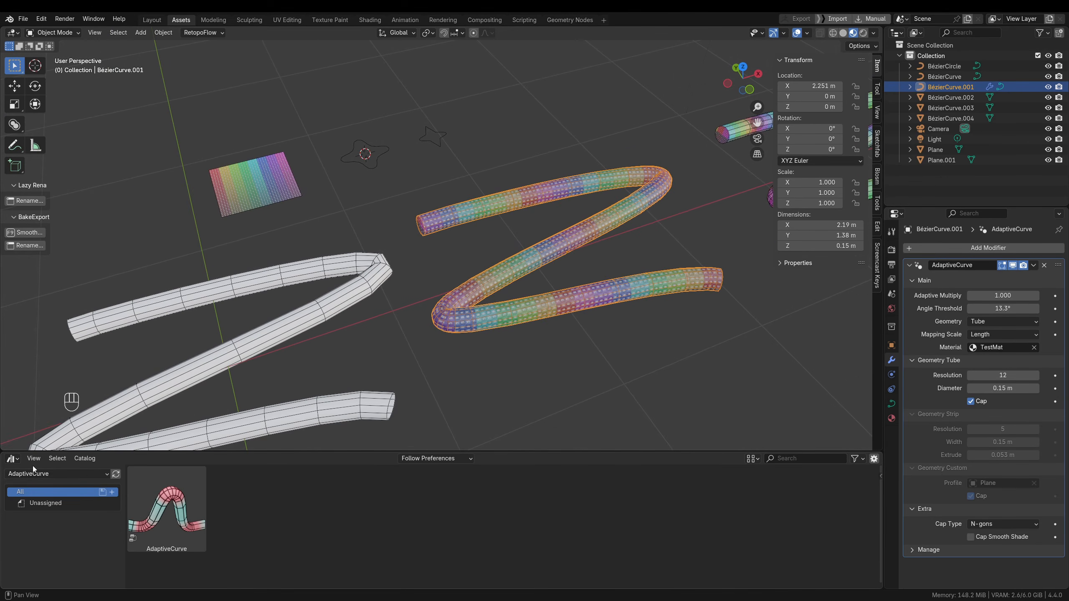
{"action": "left_click", "coordinate": [41, 18]}
{"action": "left_click", "coordinate": [68, 162]}
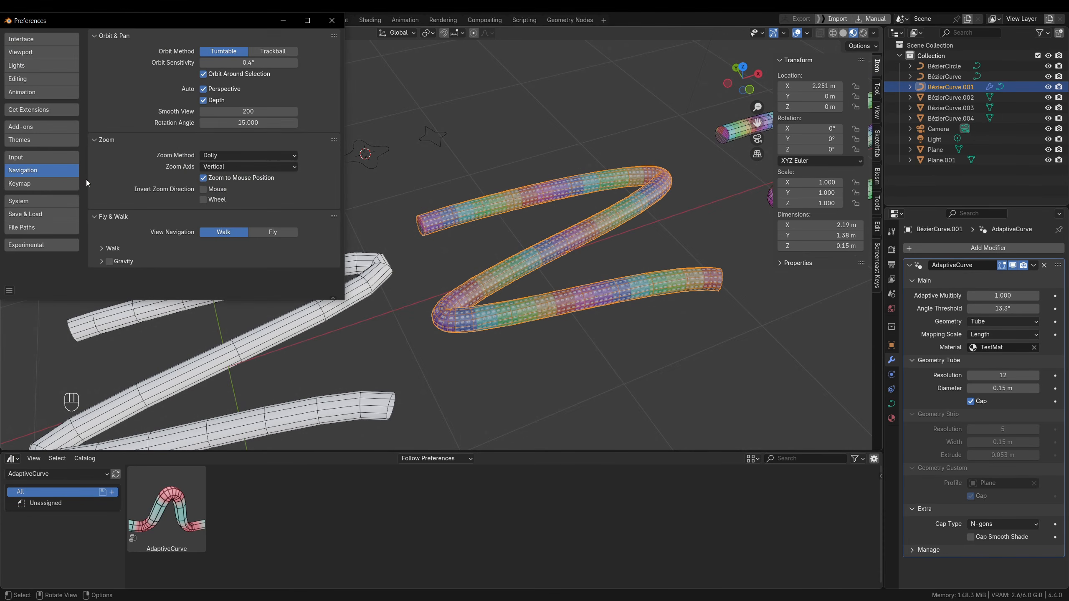
{"action": "left_click", "coordinate": [31, 229]}
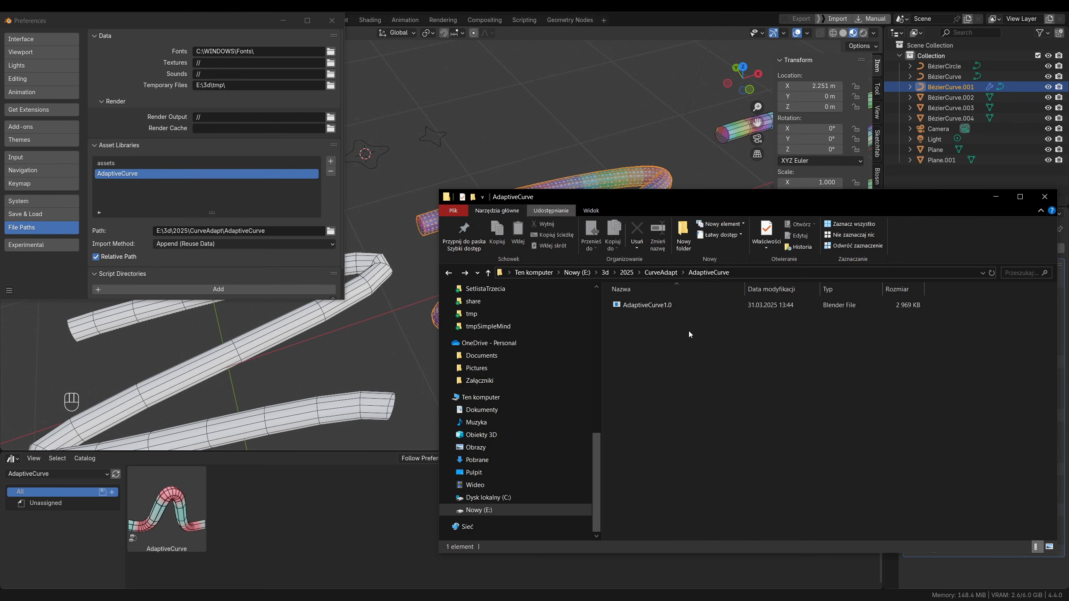
- Check the AdaptiveCurve1.0 file in the library's folder, return to Blender's preferences and close them
{"action": "left_click", "coordinate": [648, 305]}
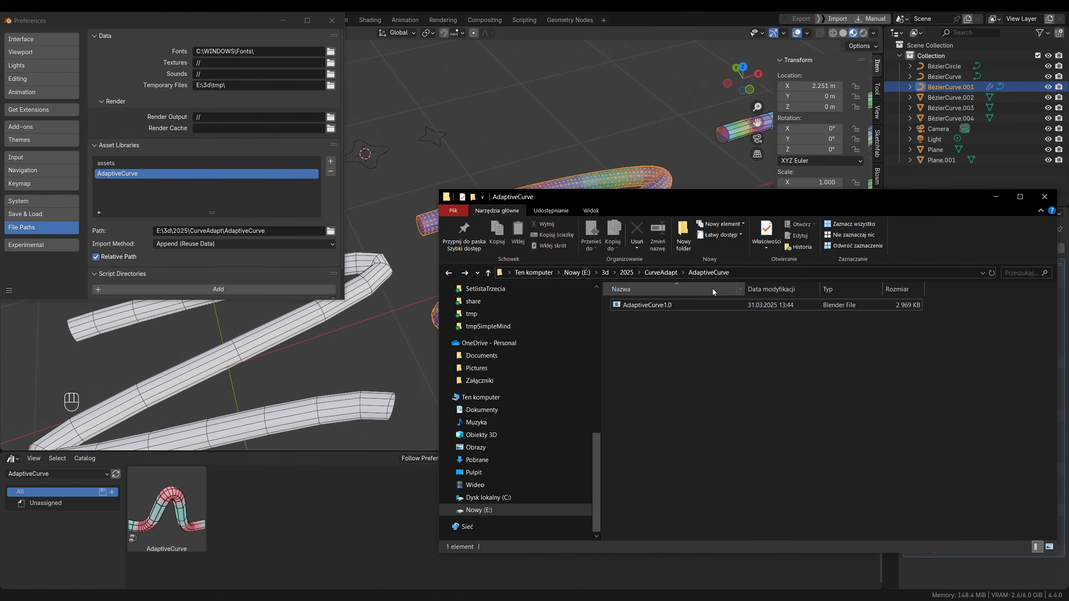
{"action": "left_click", "coordinate": [180, 180]}
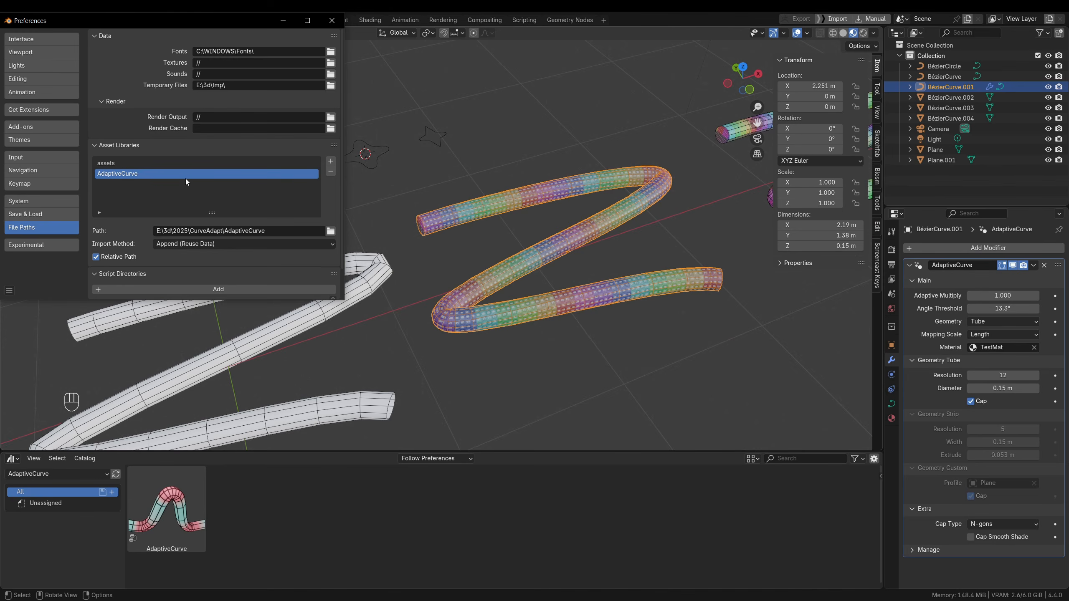
{"action": "left_click", "coordinate": [332, 20]}
- Switch the viewport to Solid shading and deselect BézierCurve.001 to show its tube topology up close
{"action": "middle_click_drag", "start_coordinate": [426, 159], "coordinate": [672, 233], "text": "shift"}
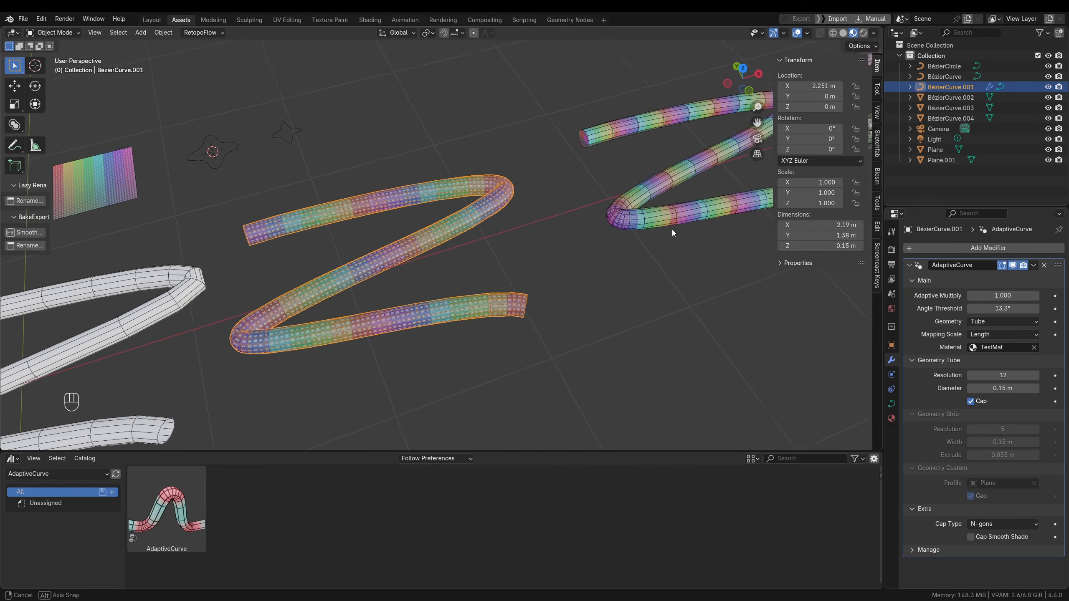
{"action": "middle_click_drag", "start_coordinate": [447, 261], "coordinate": [470, 224], "text": "shift"}
{"action": "scroll", "coordinate": [484, 219], "scroll_direction": "up", "scroll_amount": 3}
{"action": "key", "text": "z"}
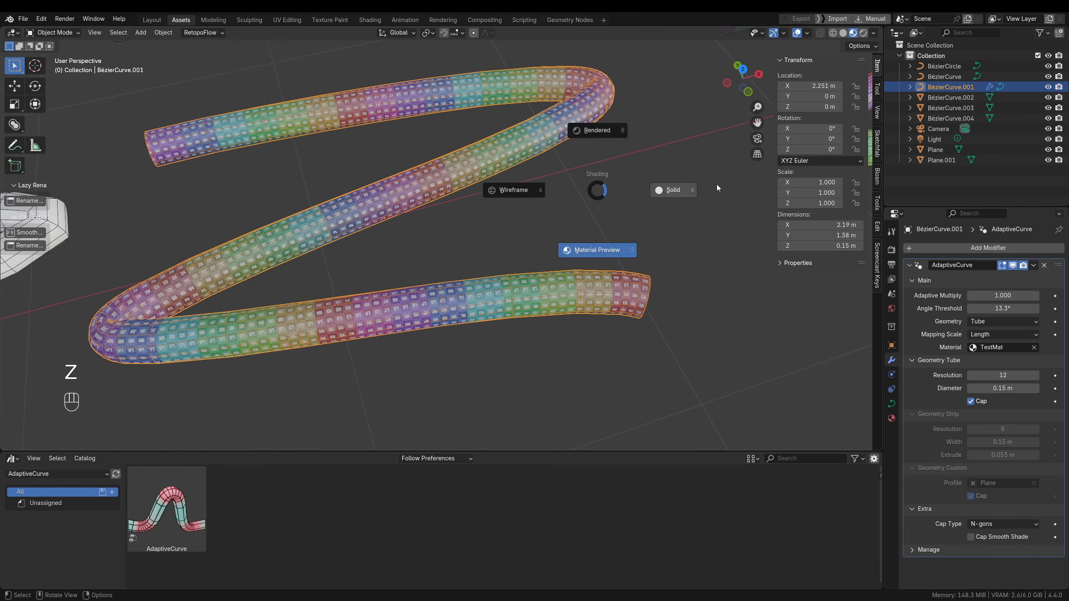
{"action": "left_click", "coordinate": [716, 189]}
{"action": "middle_click_drag", "start_coordinate": [637, 211], "coordinate": [660, 236], "text": "shift"}
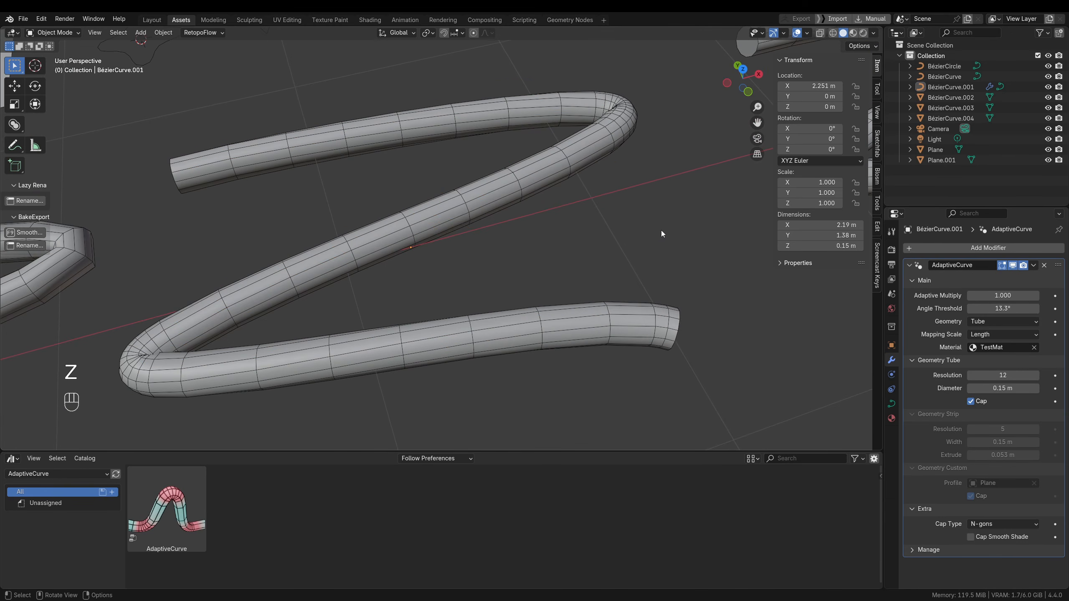